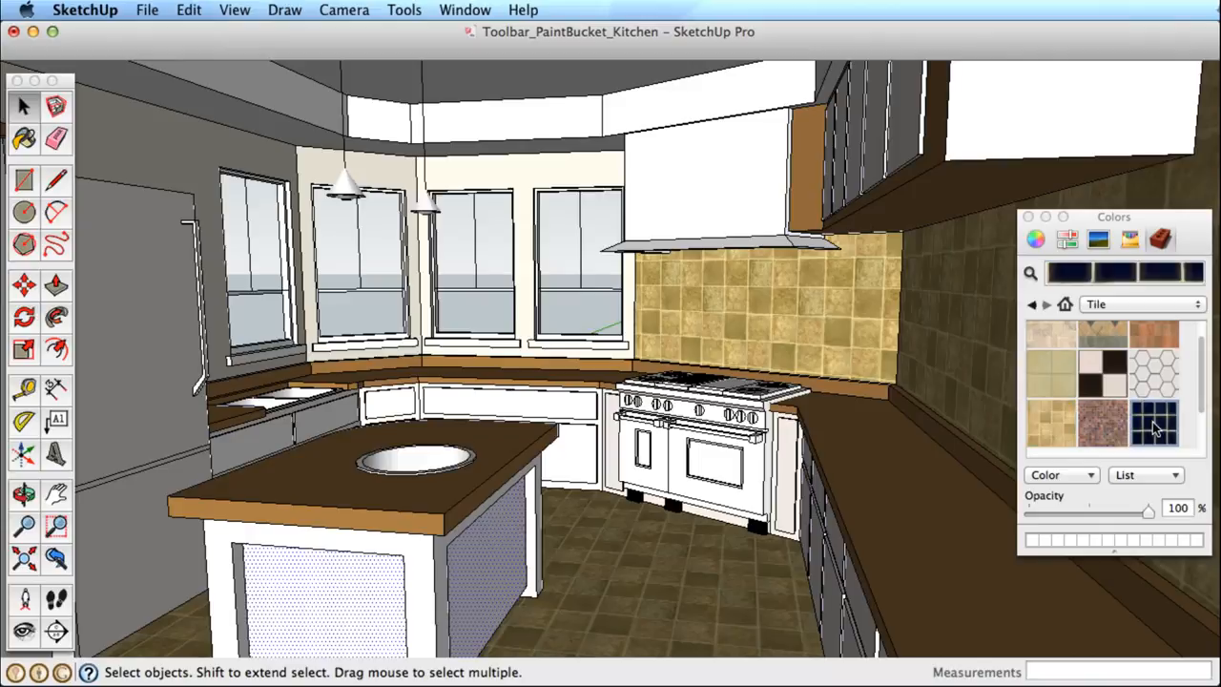
{"action": "left_click", "coordinate": [501, 551]}
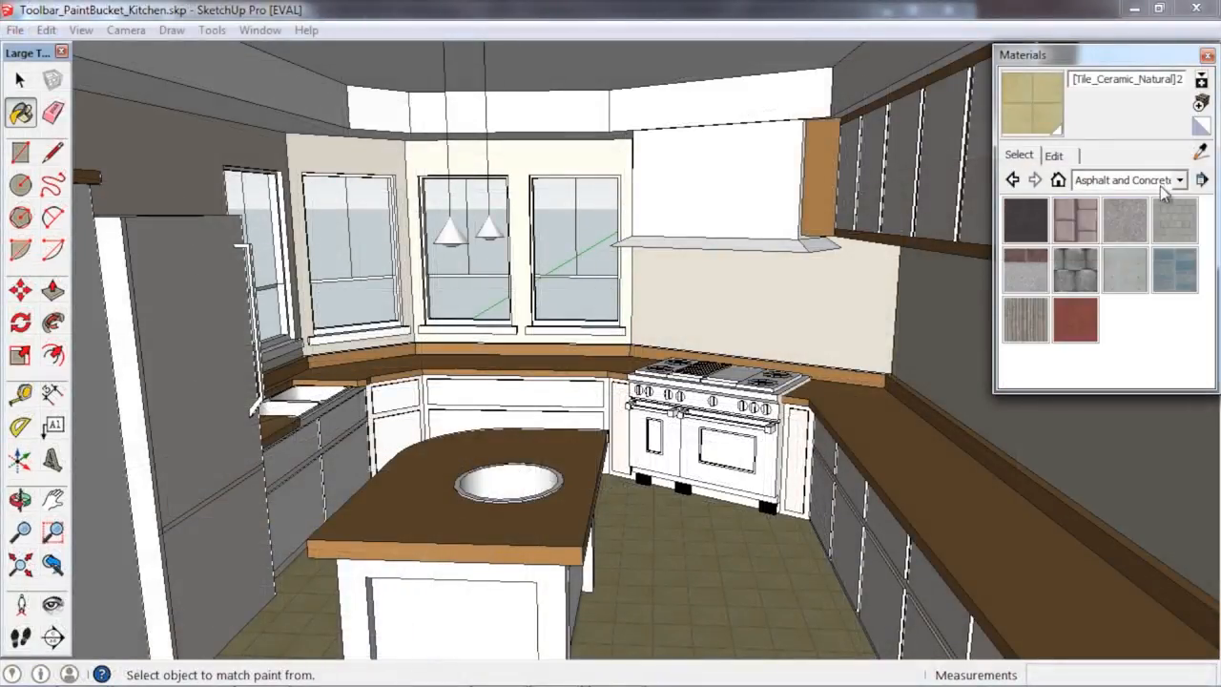
Browse the Carpet and Textiles and Tonal Patterns material collections, ending on the Tile collection
{"action": "left_click", "coordinate": [1180, 180]}
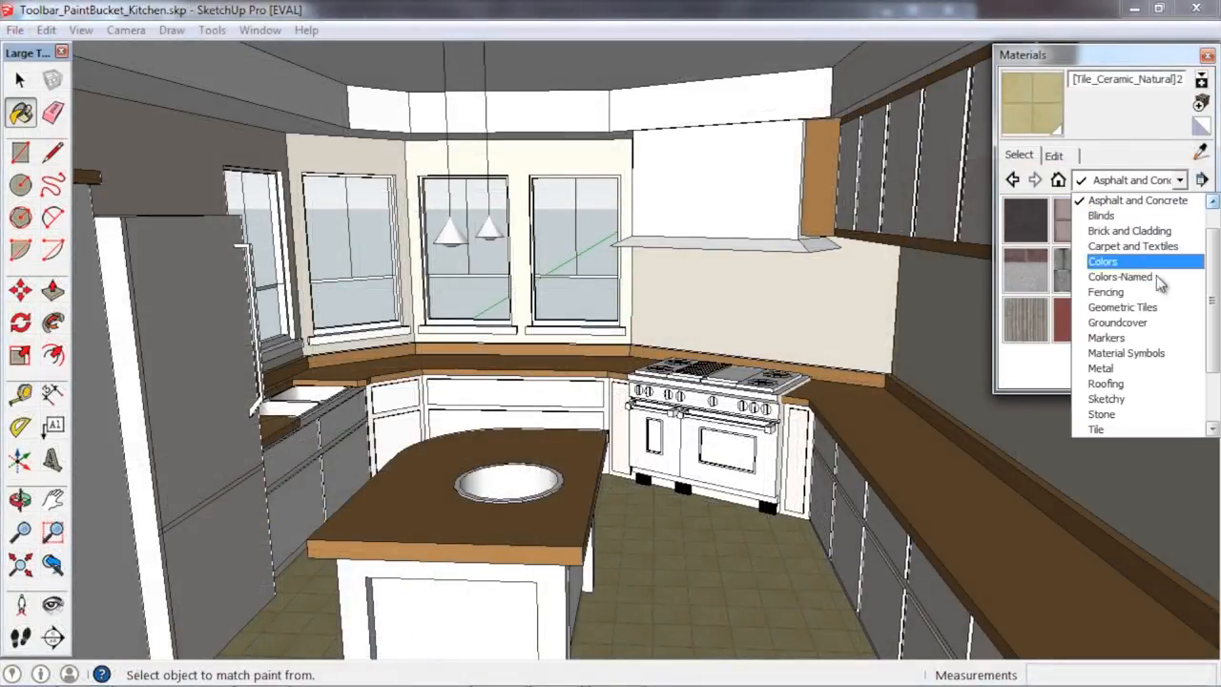
{"action": "left_click", "coordinate": [1152, 252]}
{"action": "left_click", "coordinate": [1179, 181]}
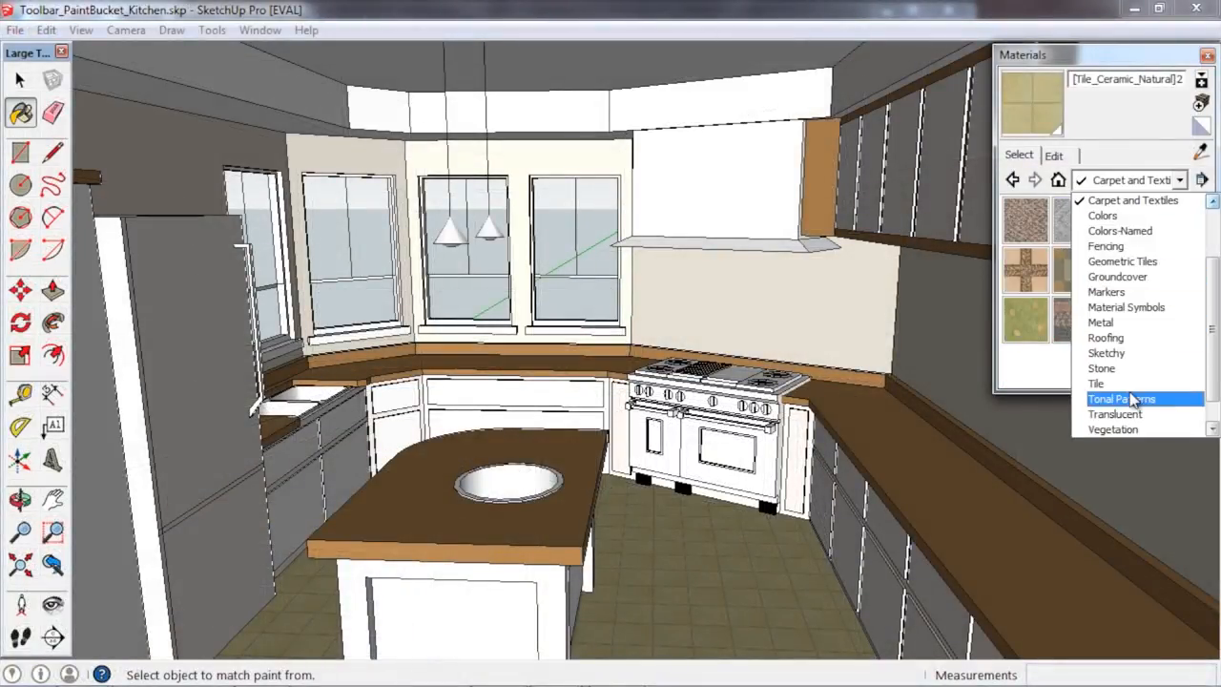
{"action": "left_click", "coordinate": [1130, 401]}
{"action": "left_click", "coordinate": [1180, 181]}
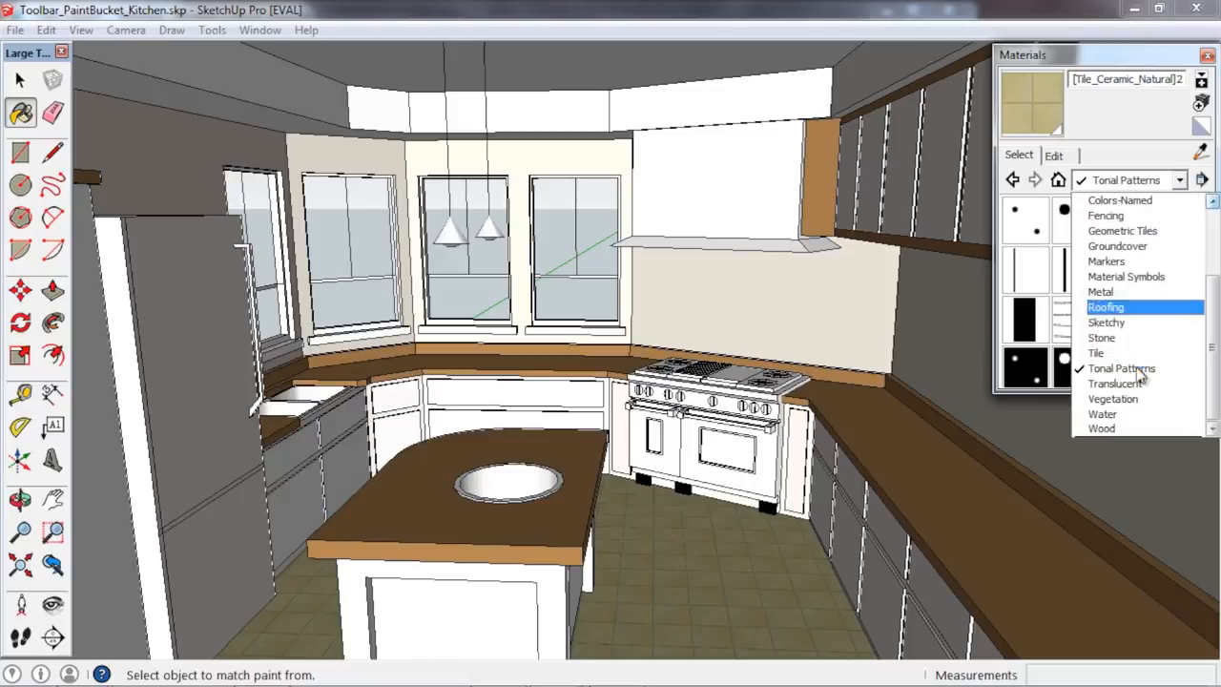
{"action": "left_click", "coordinate": [1123, 354]}
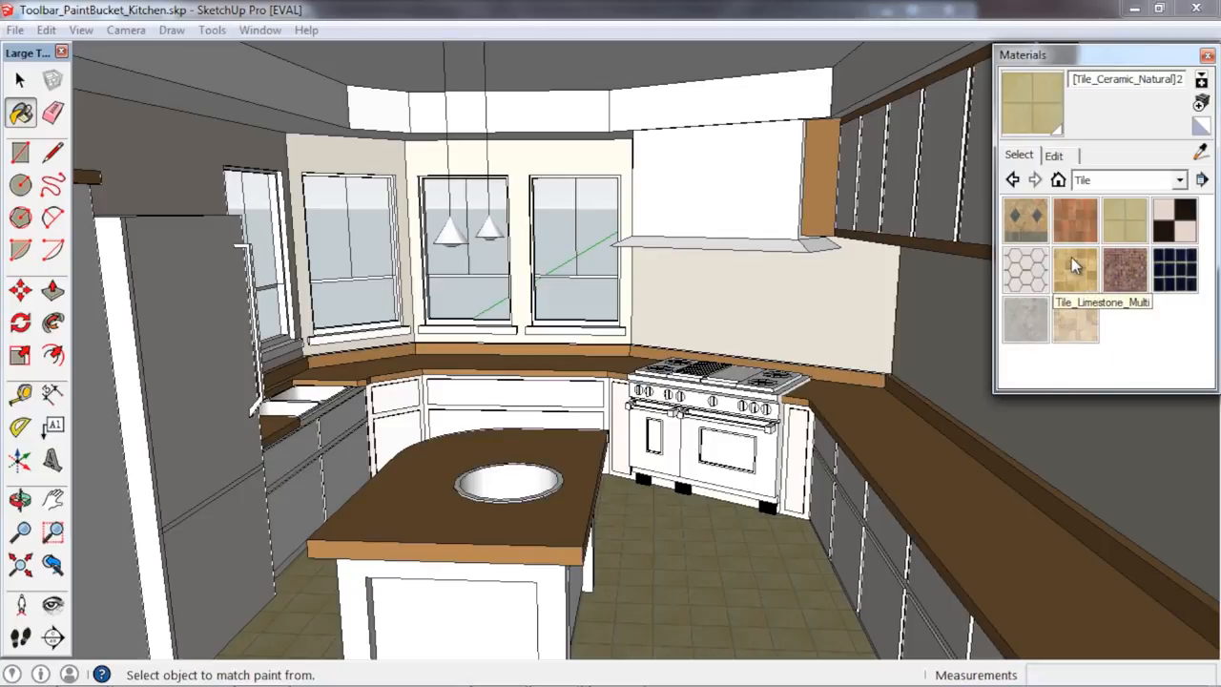
Paint the kitchen floor, the long side wall and the backsplash behind the range with Tile_Various_Tan
{"action": "left_click", "coordinate": [1078, 315]}
{"action": "left_click", "coordinate": [745, 549]}
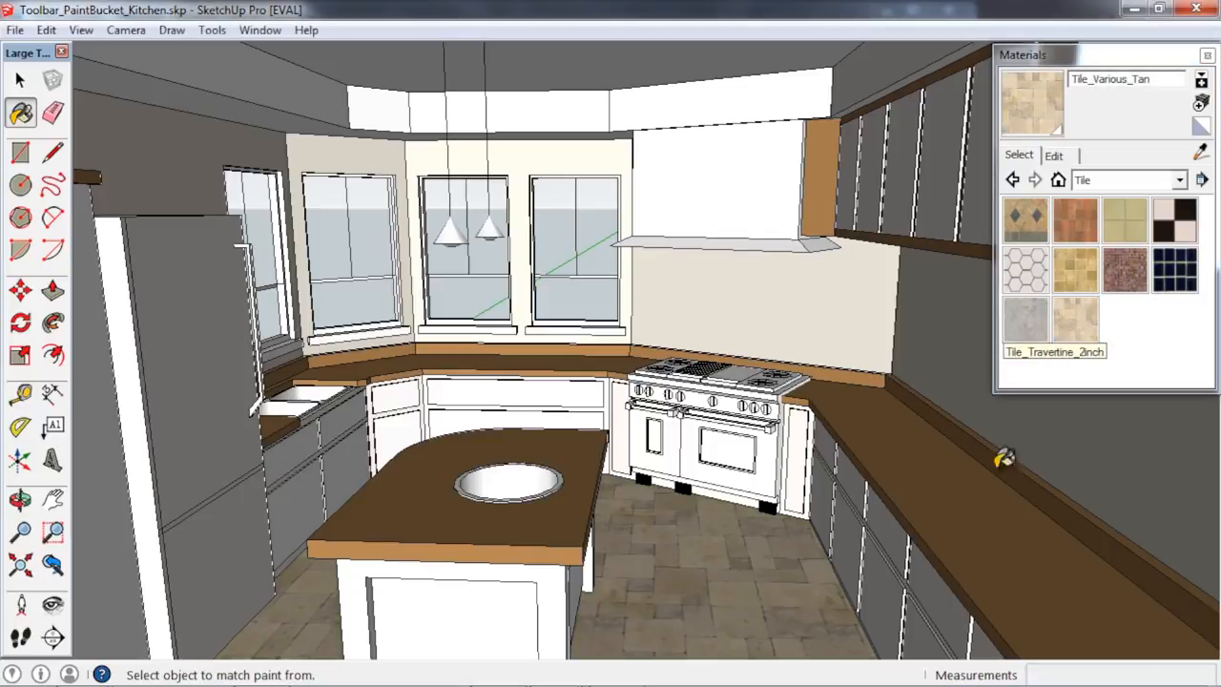
{"action": "left_click", "coordinate": [1059, 403]}
{"action": "left_click", "coordinate": [840, 305]}
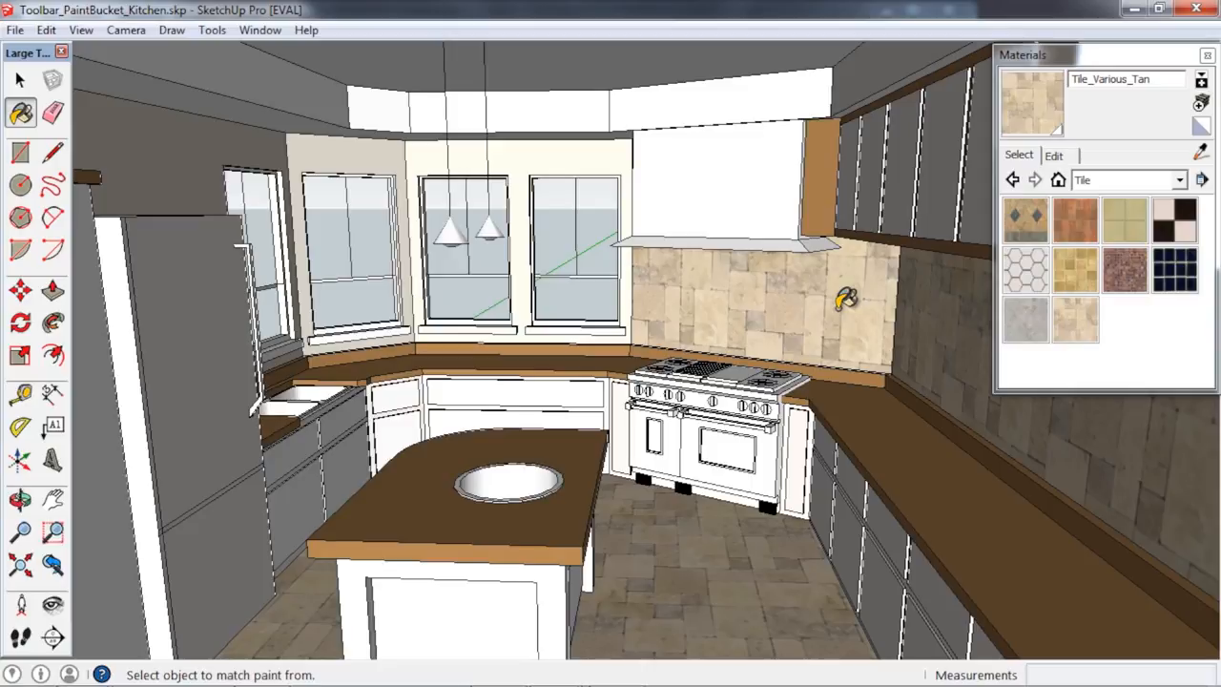
Review the materials in the model and adjust the color of Tile_Various_Tan using the Color Wheel picker
{"action": "left_click", "coordinate": [1058, 181]}
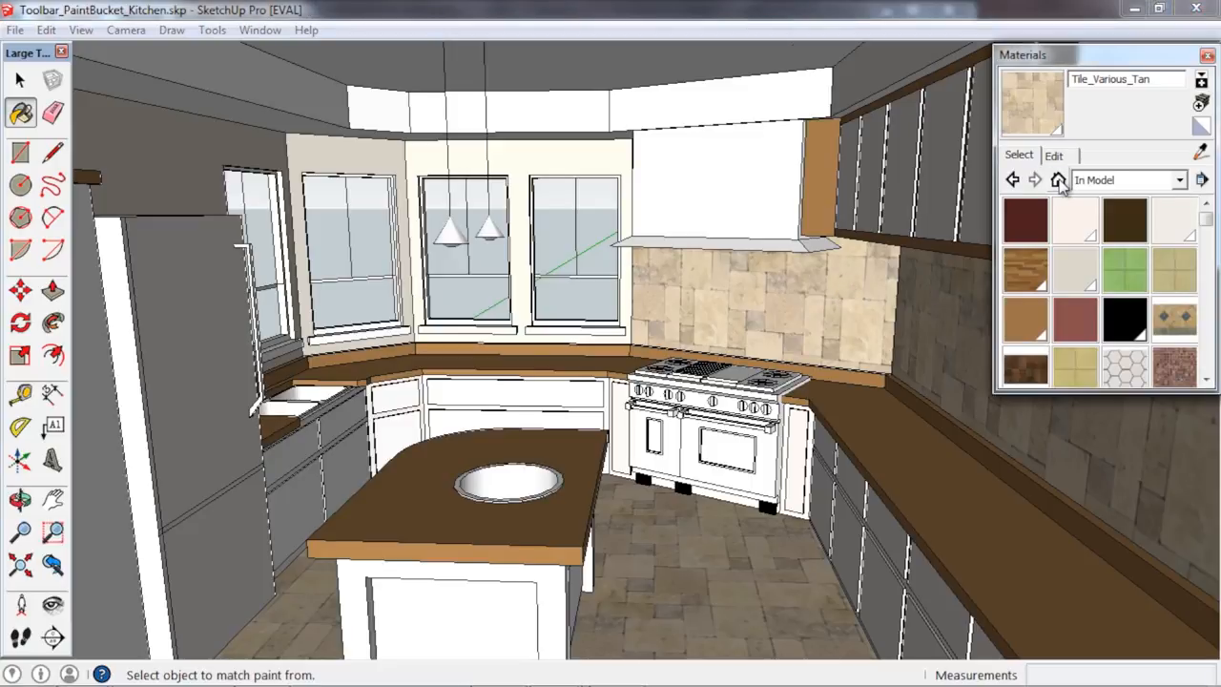
{"action": "left_click_drag", "start_coordinate": [1208, 220], "coordinate": [1207, 255]}
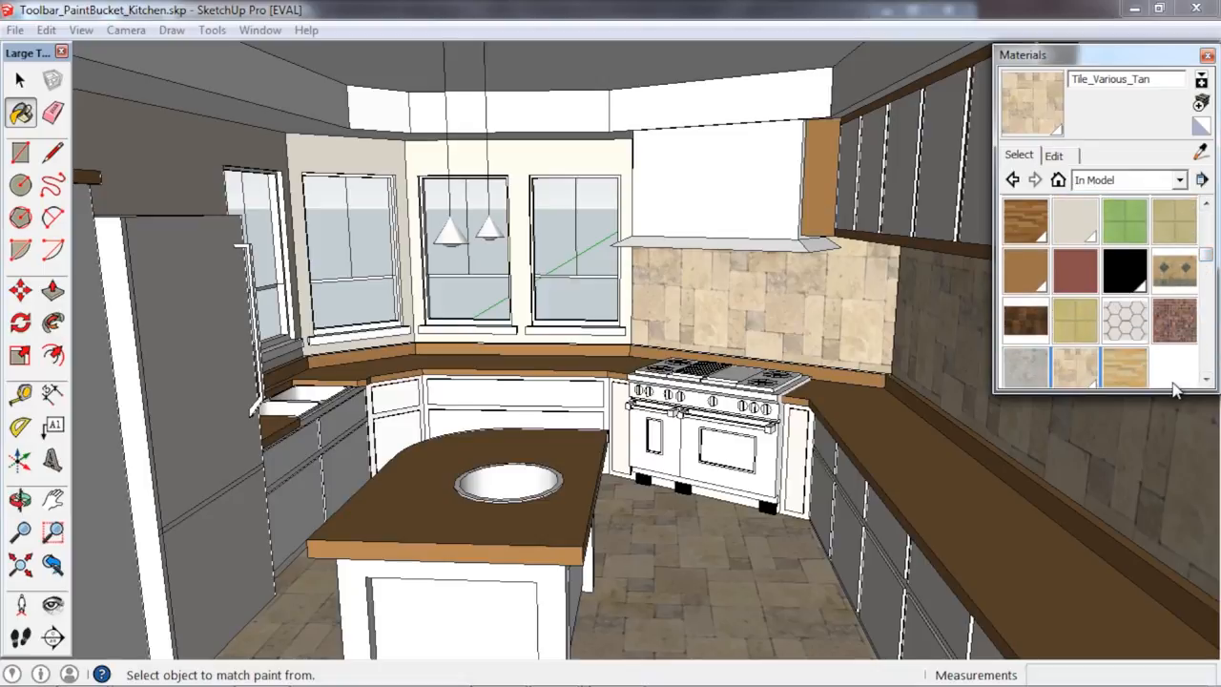
{"action": "left_click", "coordinate": [1059, 155]}
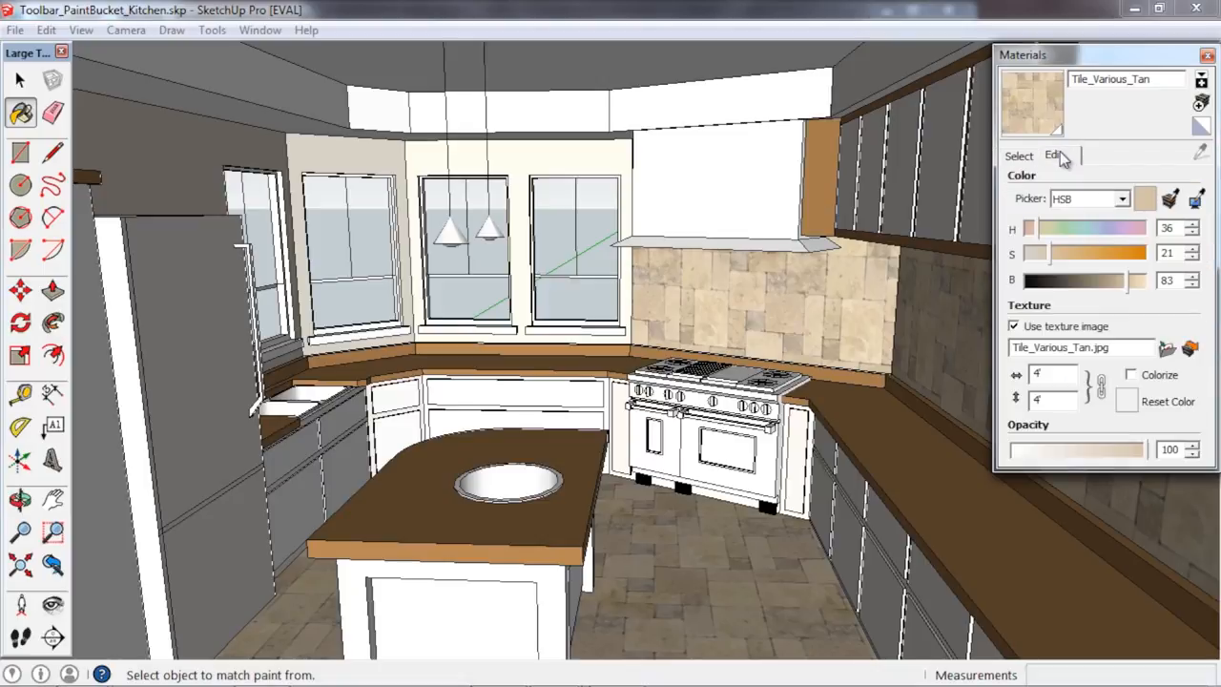
{"action": "left_click", "coordinate": [1123, 199]}
{"action": "left_click", "coordinate": [1097, 214]}
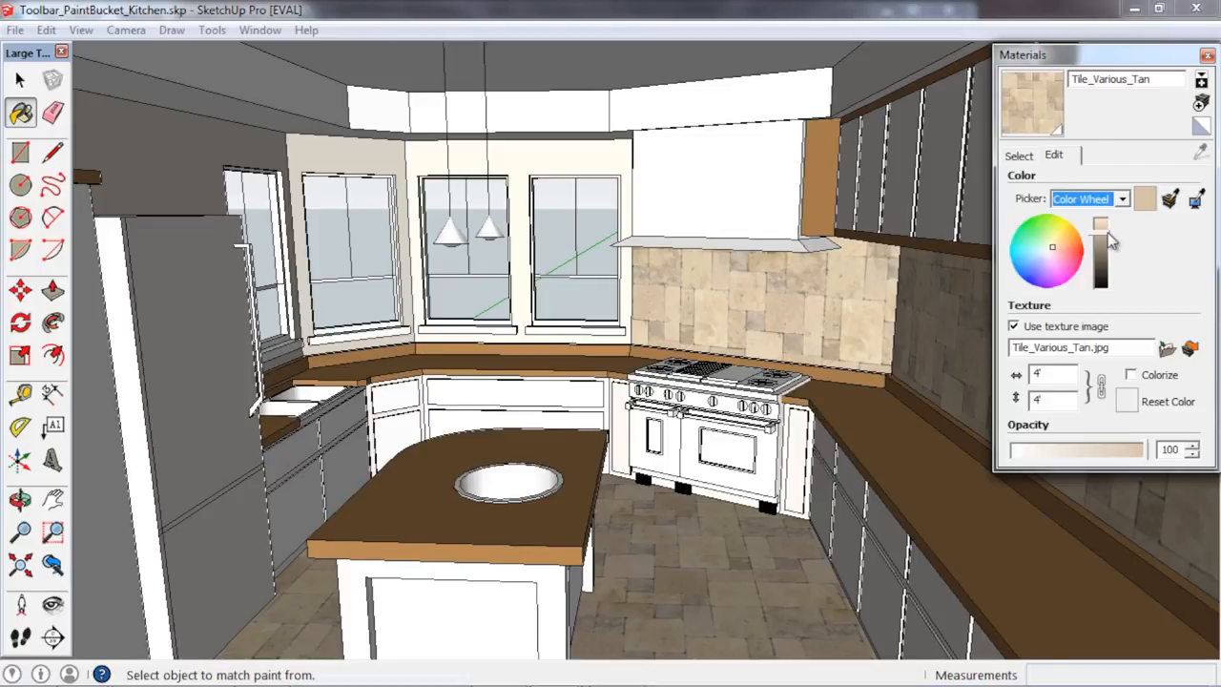
{"action": "left_click_drag", "start_coordinate": [1112, 244], "coordinate": [1054, 247]}
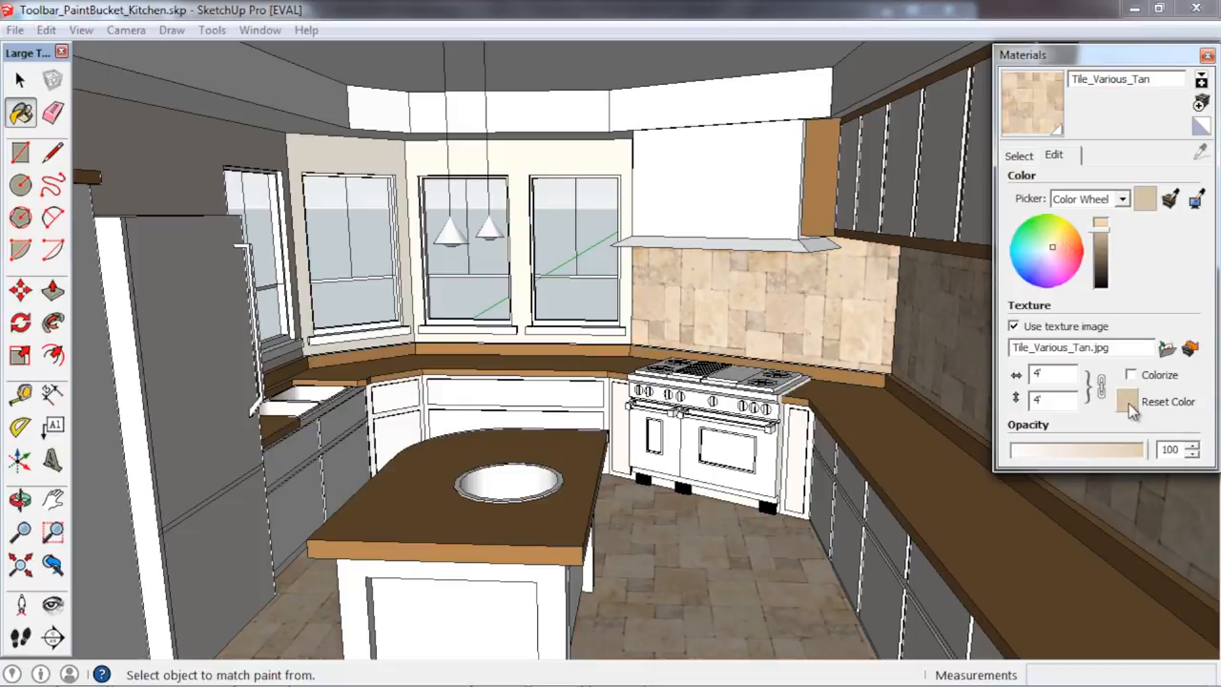
Adjust the opacity of Tile_Various_Tan and set its texture width to 2
{"action": "mouse_move", "coordinate": [1139, 456]}
{"action": "left_mouse_down"}
{"action": "mouse_move", "coordinate": [1101, 452]}
{"action": "mouse_move", "coordinate": [1141, 455]}
{"action": "left_mouse_up"}
{"action": "left_click", "coordinate": [1055, 370]}
{"action": "type", "text": "2"}
{"action": "key", "text": "Return"}
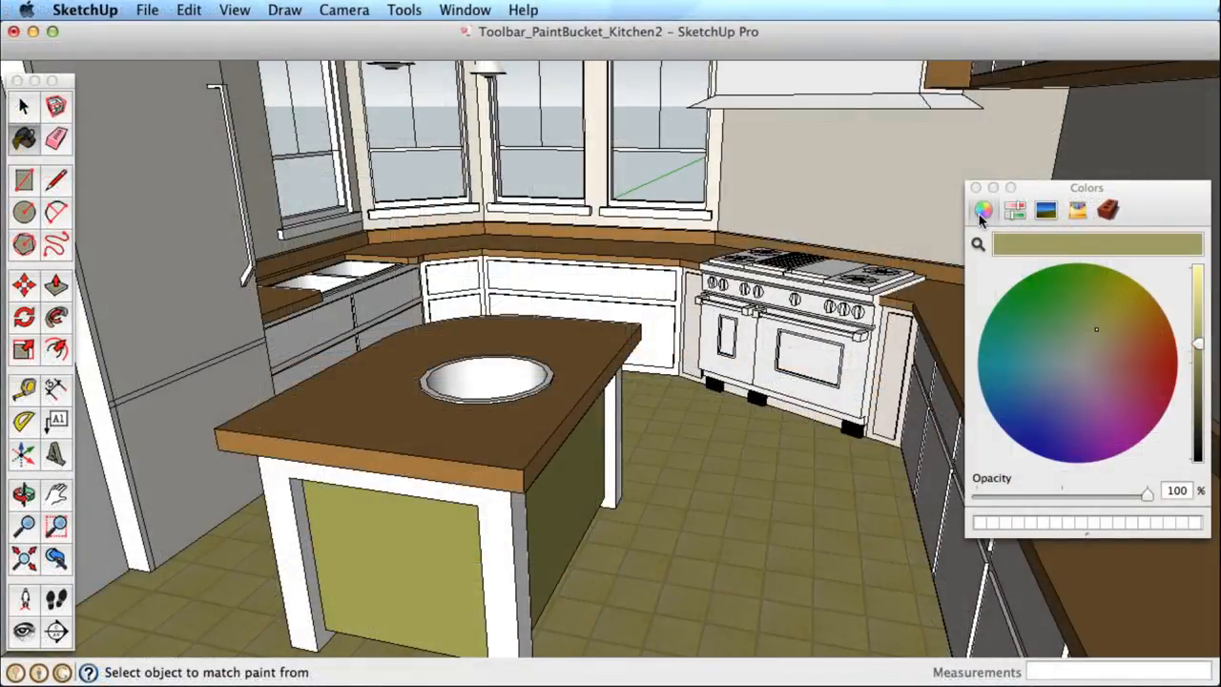
Look through the RGB Sliders, image palette and crayon color pickers, ending on the texture palettes
{"action": "left_click", "coordinate": [1015, 211]}
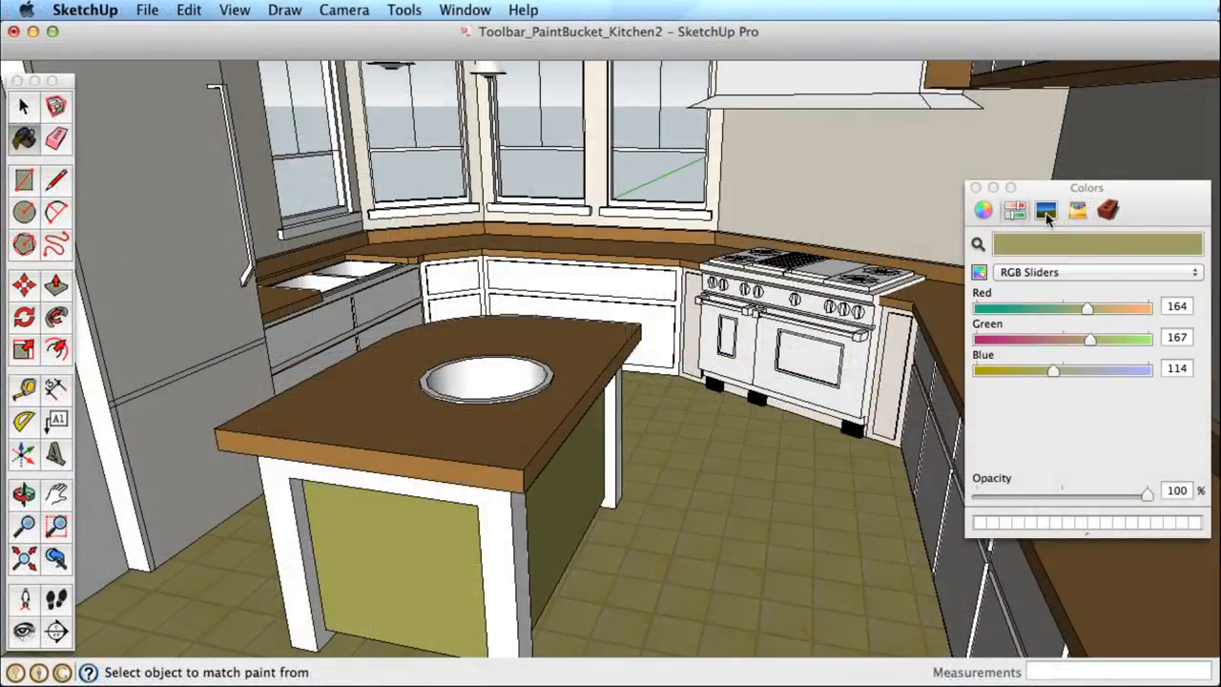
{"action": "left_click", "coordinate": [1047, 213]}
{"action": "left_click", "coordinate": [1082, 216]}
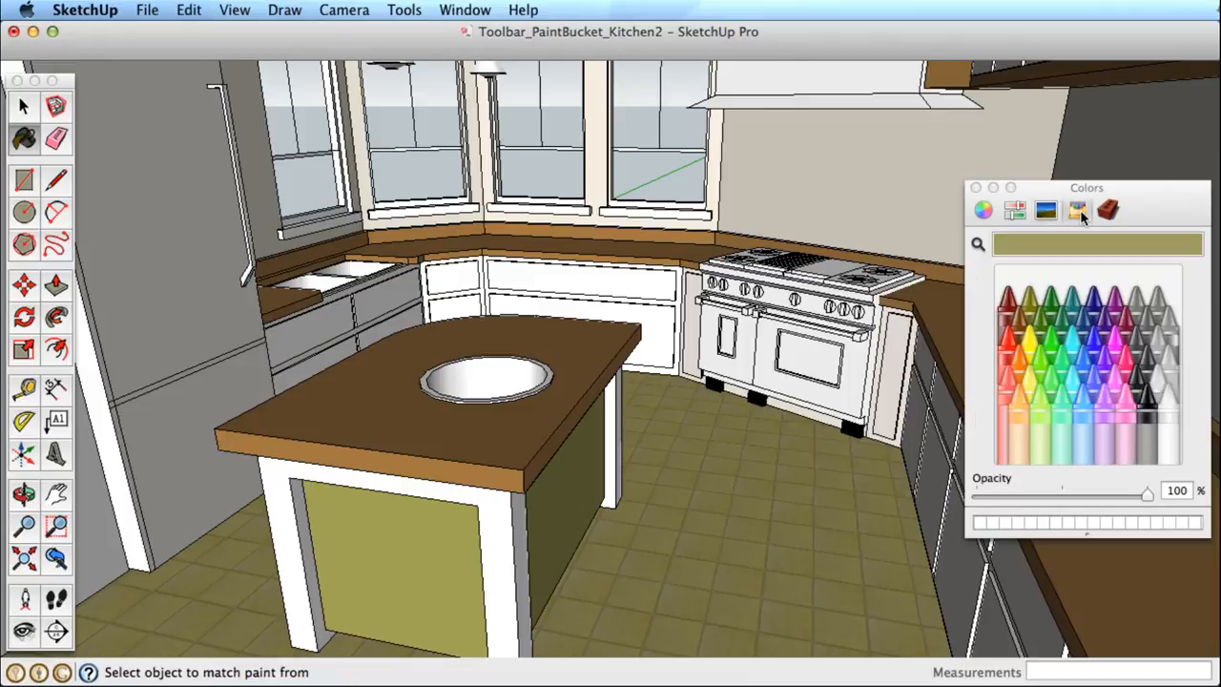
{"action": "left_click", "coordinate": [1109, 211]}
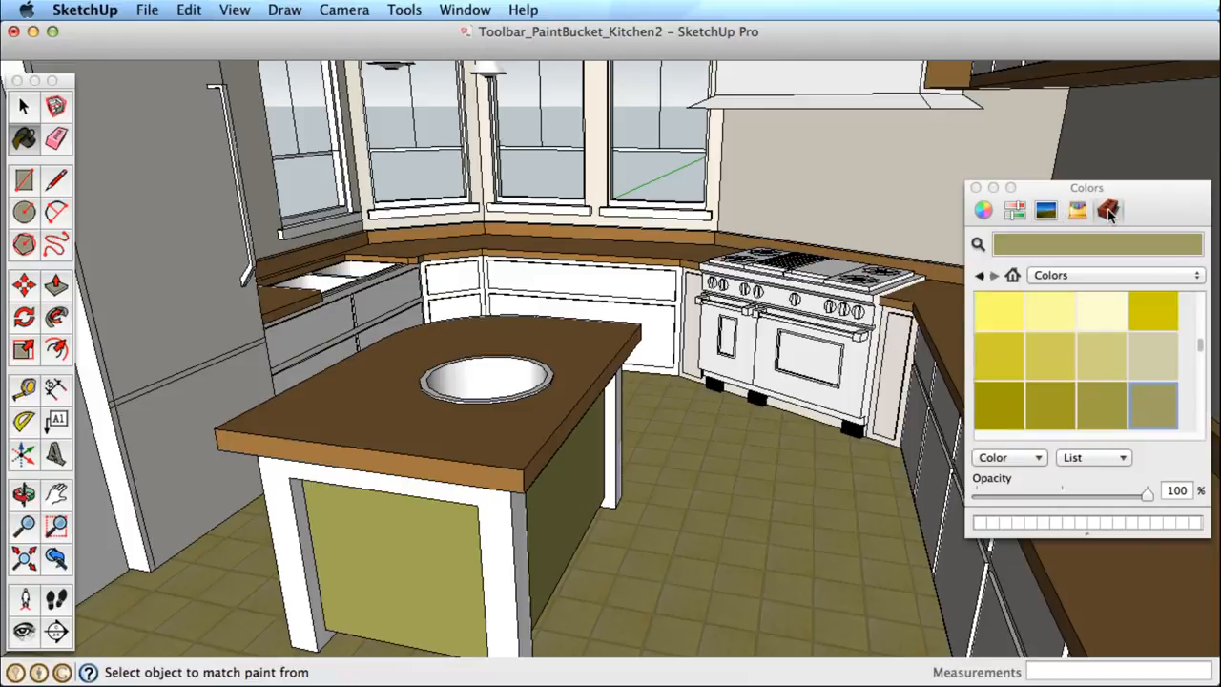
From the Tile collection, paint the floor with the irregular tan paver tile and the countertops with the yellow limestone tile
{"action": "left_click", "coordinate": [1069, 276]}
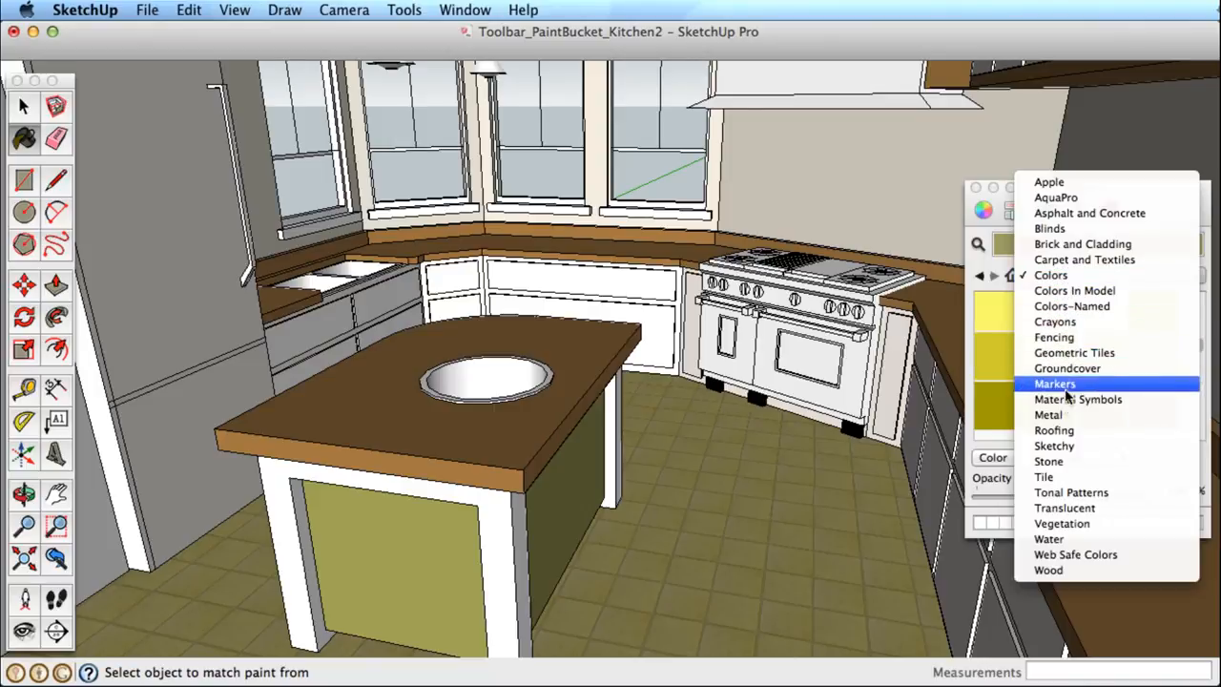
{"action": "left_click", "coordinate": [1063, 213]}
{"action": "left_click", "coordinate": [1059, 277]}
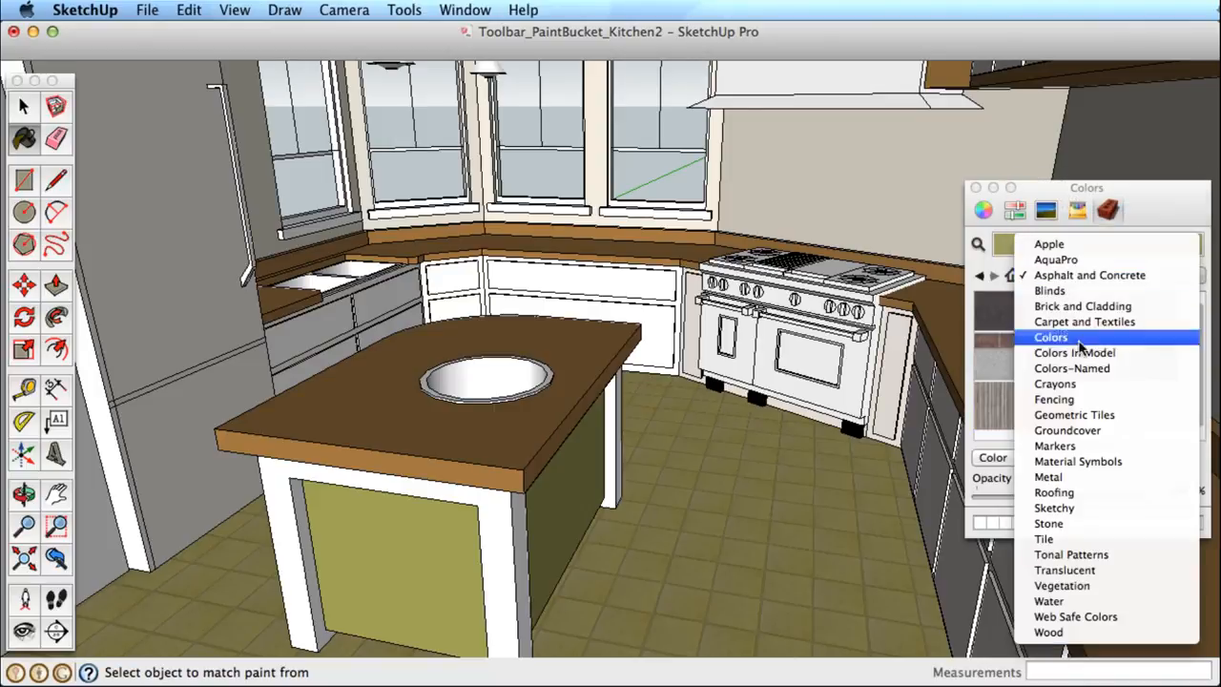
{"action": "left_click", "coordinate": [1076, 541]}
{"action": "left_click", "coordinate": [1155, 420]}
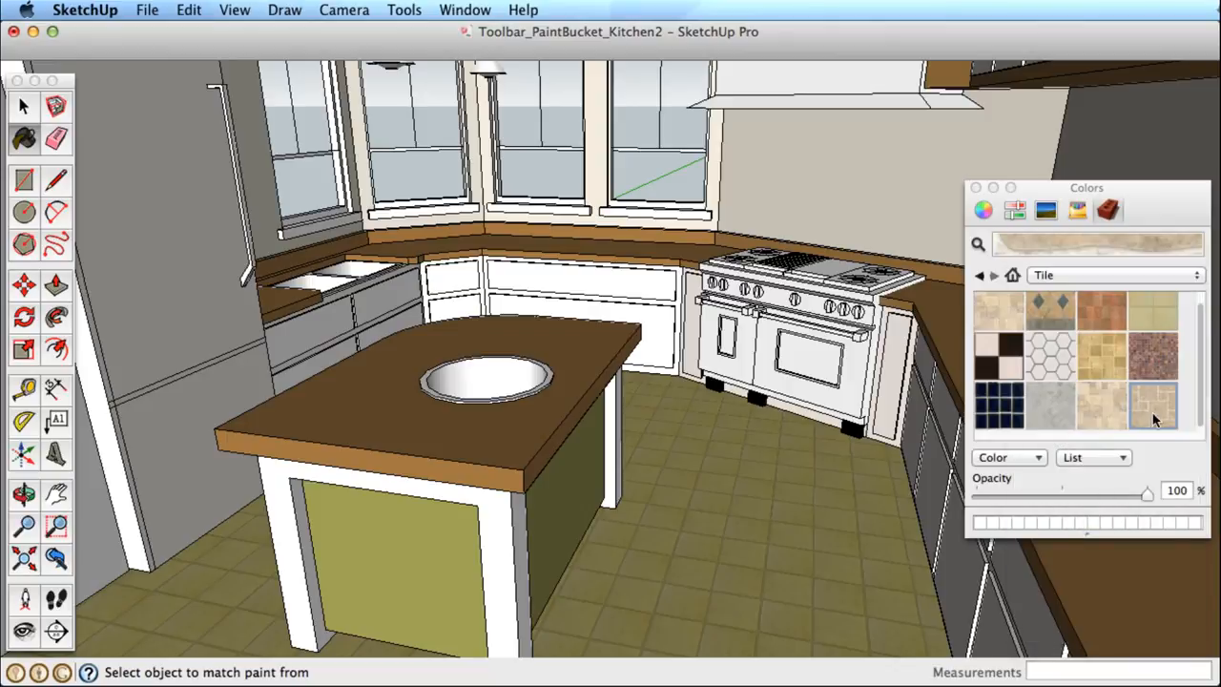
{"action": "left_click", "coordinate": [741, 491]}
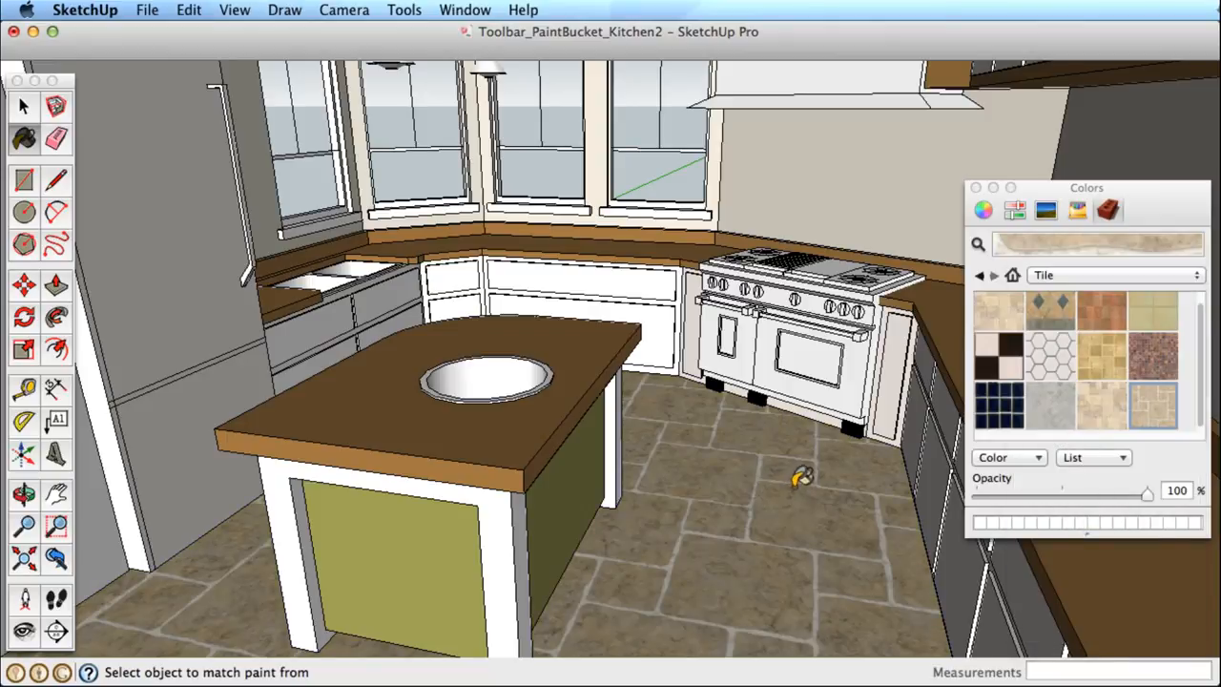
{"action": "left_click", "coordinate": [1102, 358]}
{"action": "left_click", "coordinate": [604, 335]}
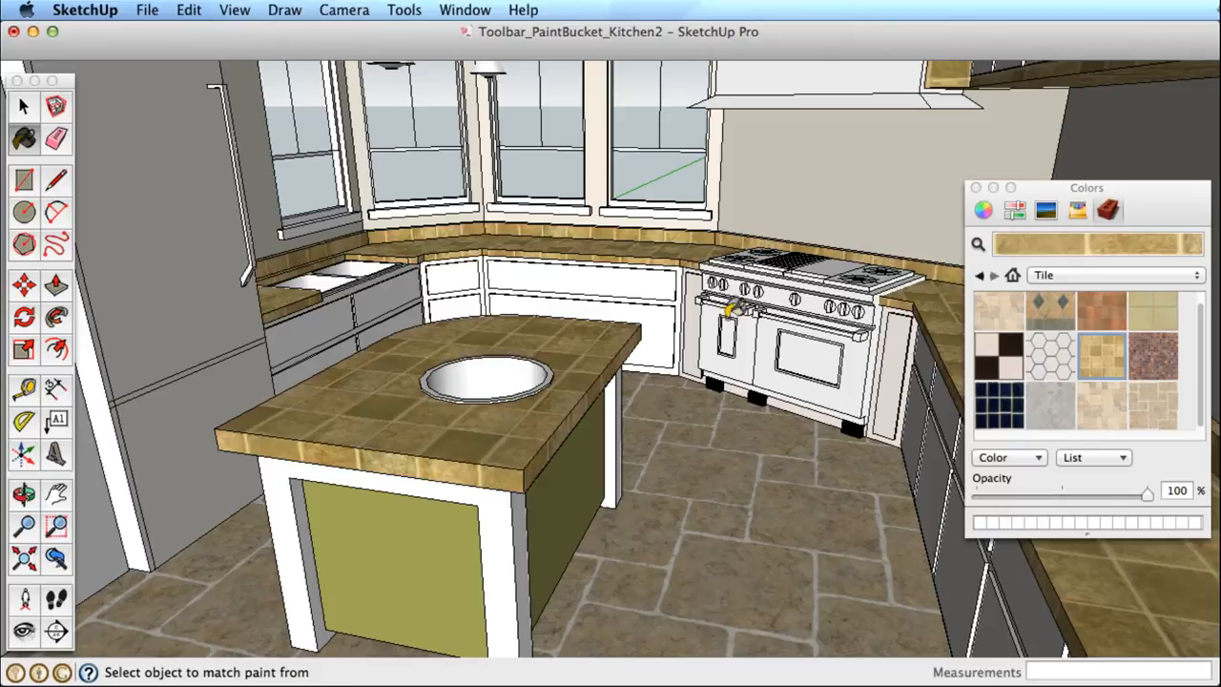
Edit the in-model Tile_Limestone_Multi material, trying the Steel and Spindrift crayon colors and settling on Magnesium at 100% opacity
{"action": "left_click", "coordinate": [1012, 274]}
{"action": "scroll", "coordinate": [1093, 372], "scroll_direction": "down", "scroll_amount": 3}
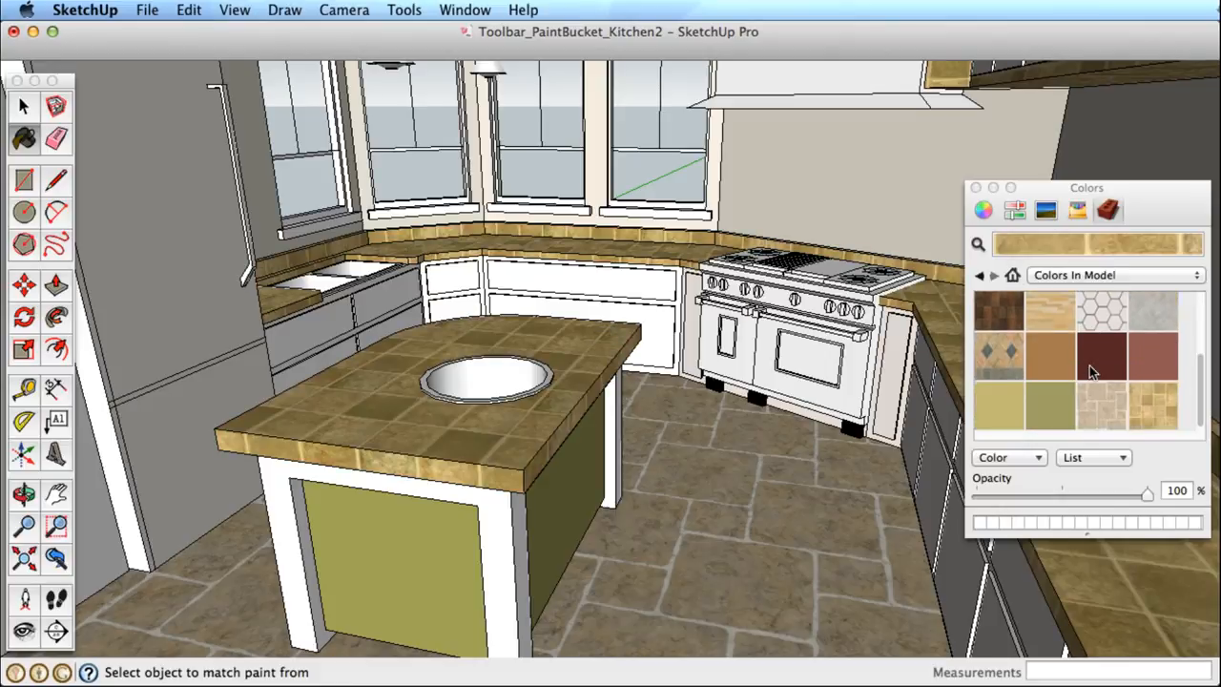
{"action": "double_click", "coordinate": [1147, 400]}
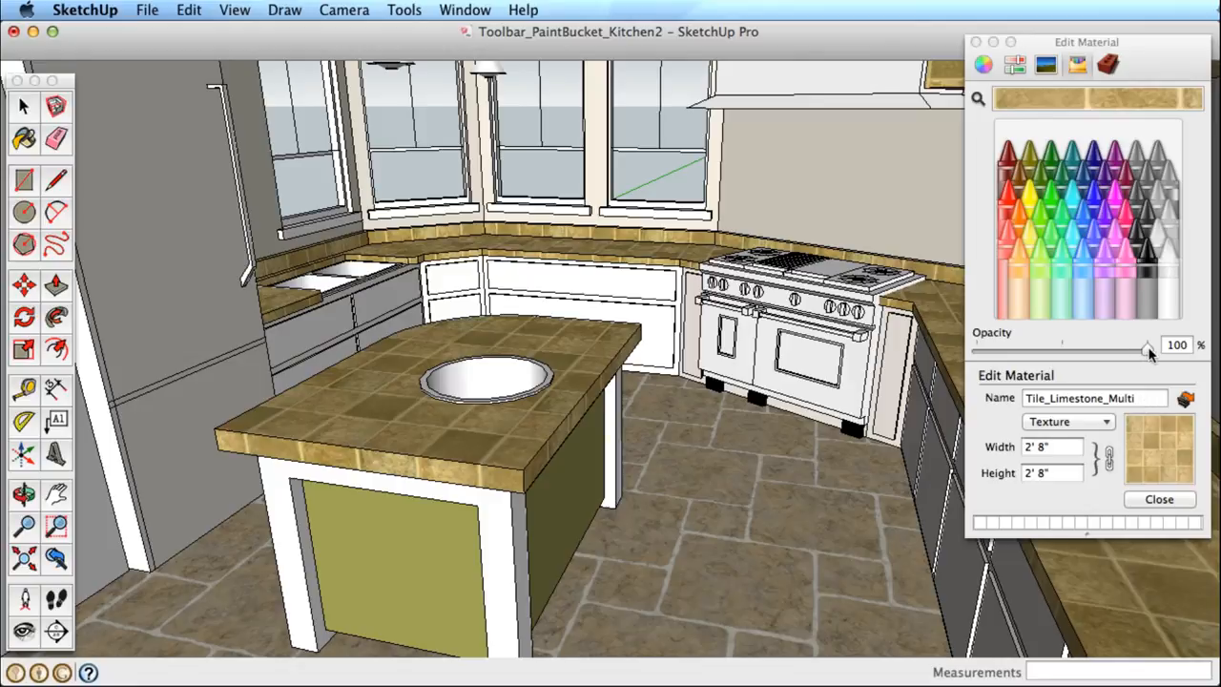
{"action": "mouse_move", "coordinate": [1149, 353]}
{"action": "left_mouse_down"}
{"action": "mouse_move", "coordinate": [1066, 353]}
{"action": "mouse_move", "coordinate": [1173, 351]}
{"action": "left_mouse_up"}
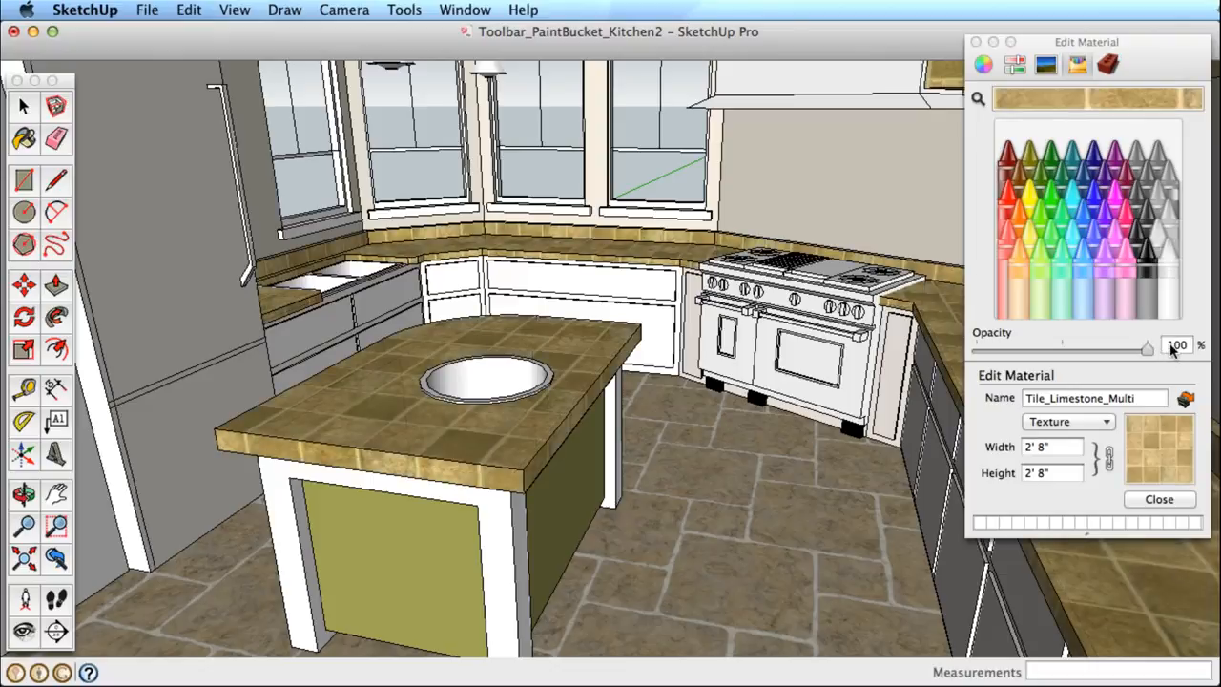
{"action": "left_click", "coordinate": [1157, 200]}
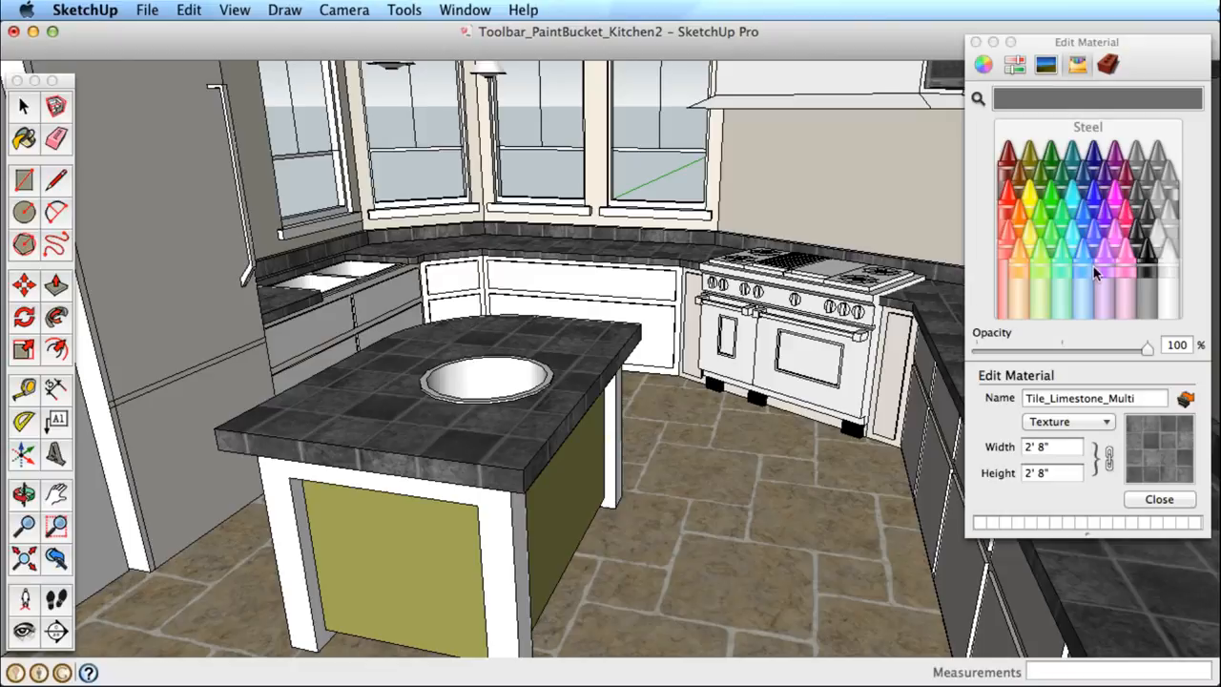
{"action": "left_click", "coordinate": [1066, 273]}
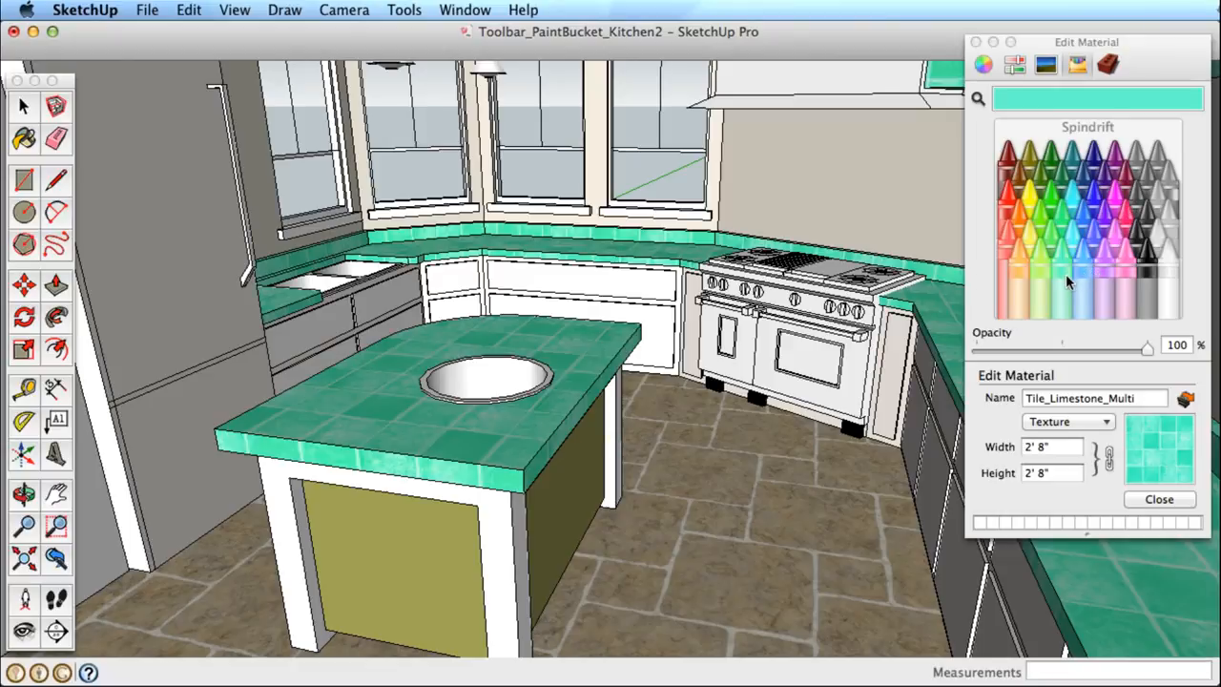
{"action": "left_click", "coordinate": [1152, 190]}
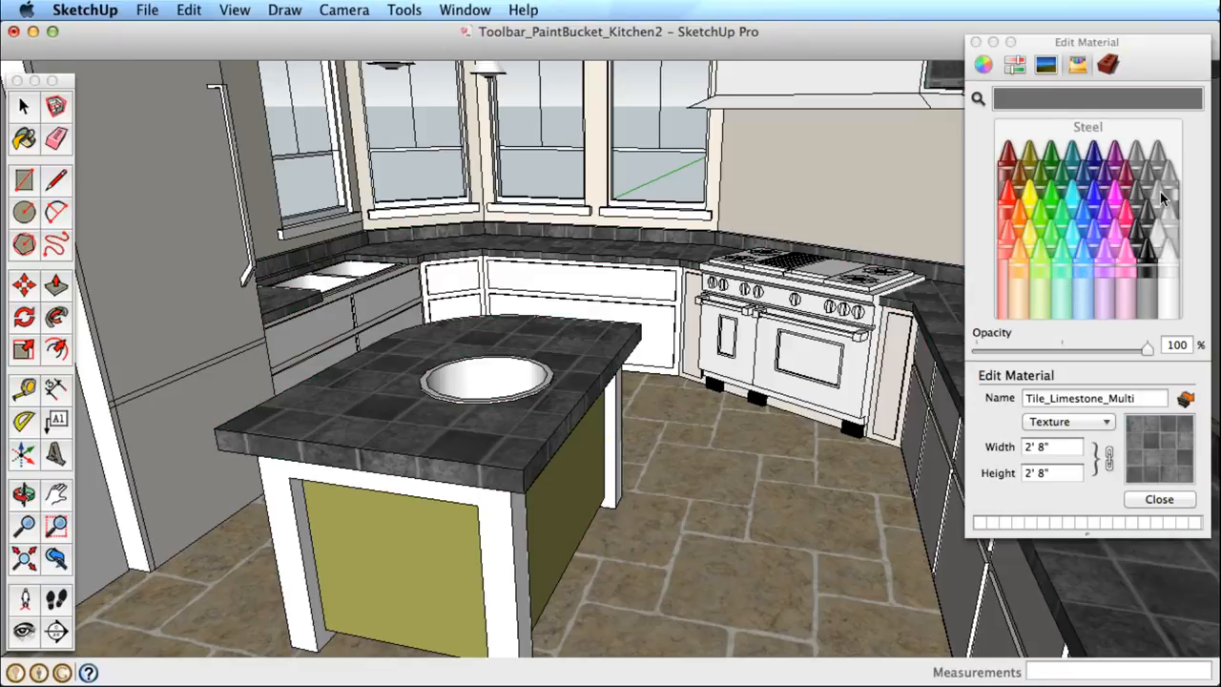
{"action": "left_click", "coordinate": [1162, 197]}
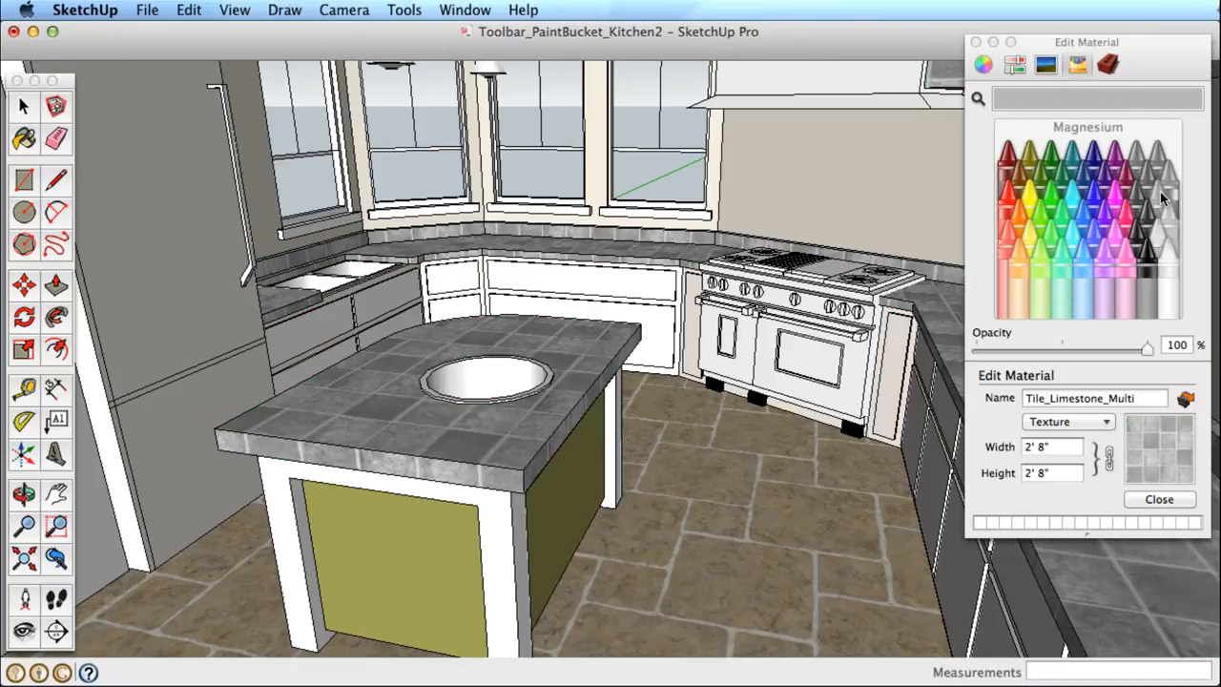
{"action": "left_click", "coordinate": [1158, 499]}
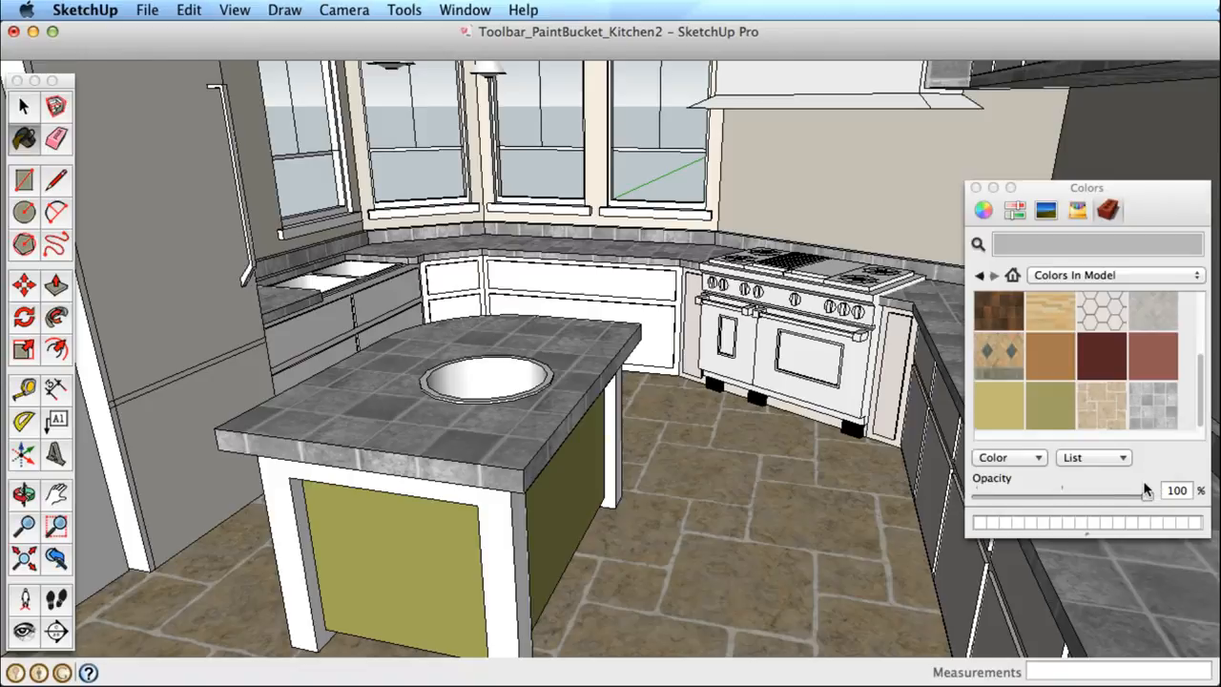
Replace the gray tile on all countertop surfaces at once with the dark brown wood material from Colors In Model
{"action": "scroll", "coordinate": [1094, 388], "scroll_direction": "up", "scroll_amount": 2}
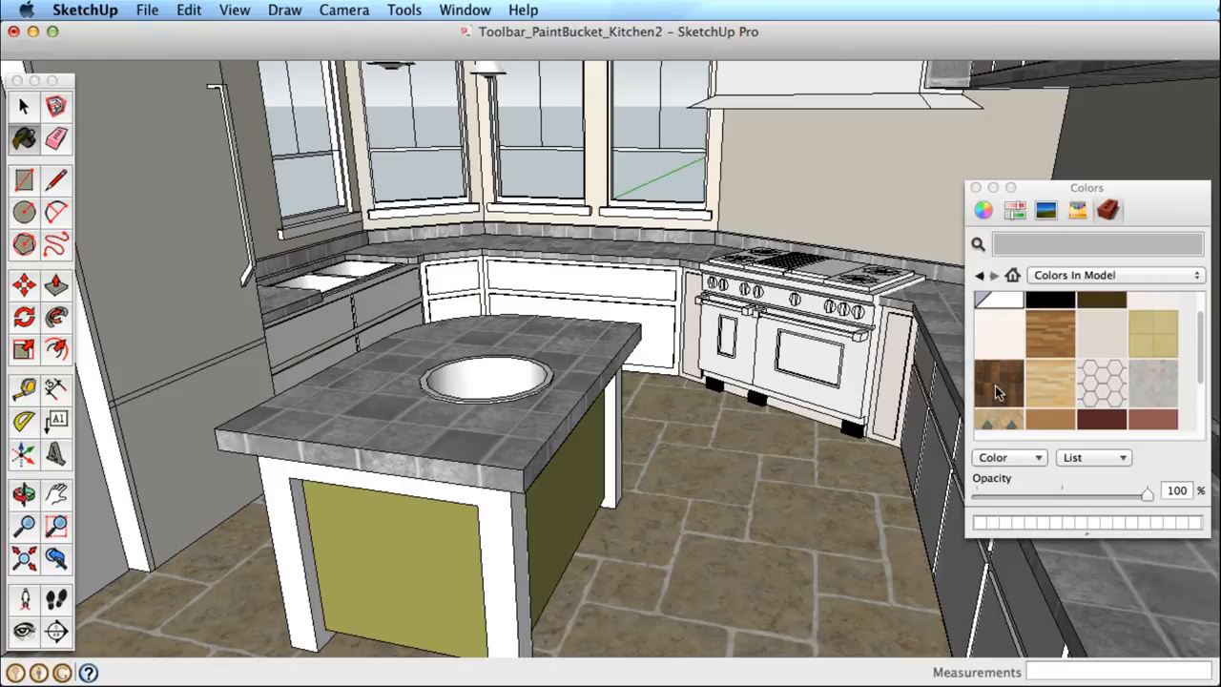
{"action": "left_click", "coordinate": [995, 386]}
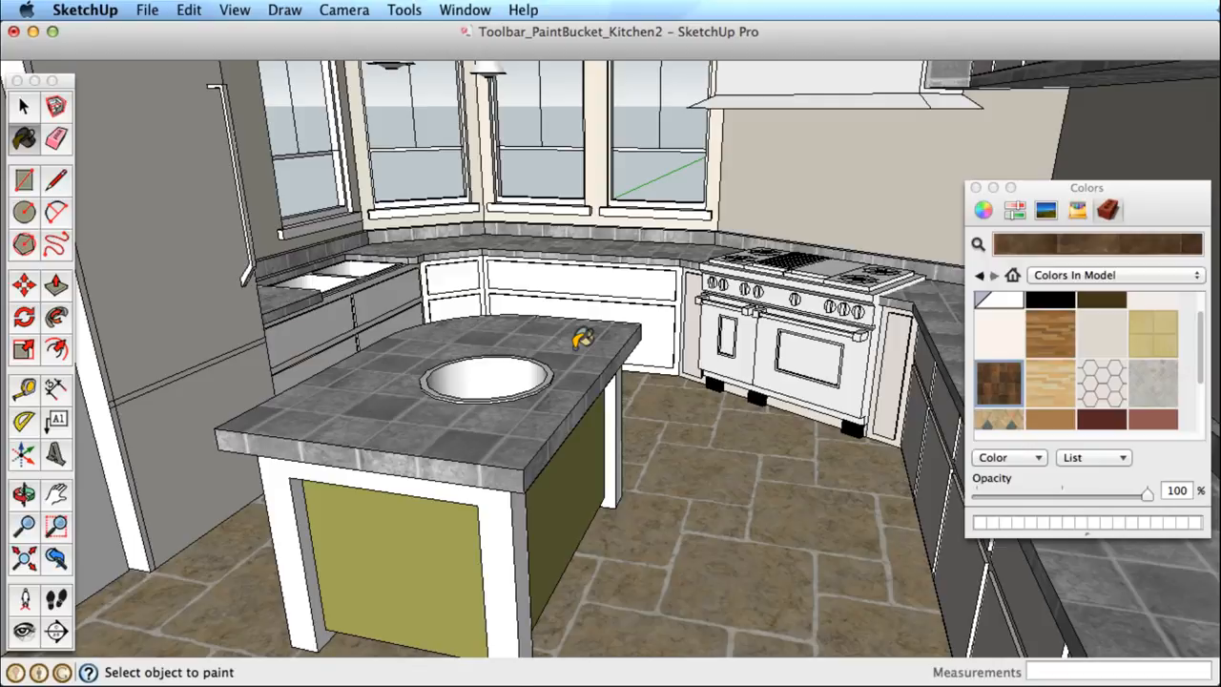
{"action": "key", "text": "shift"}
{"action": "key", "text": "super"}
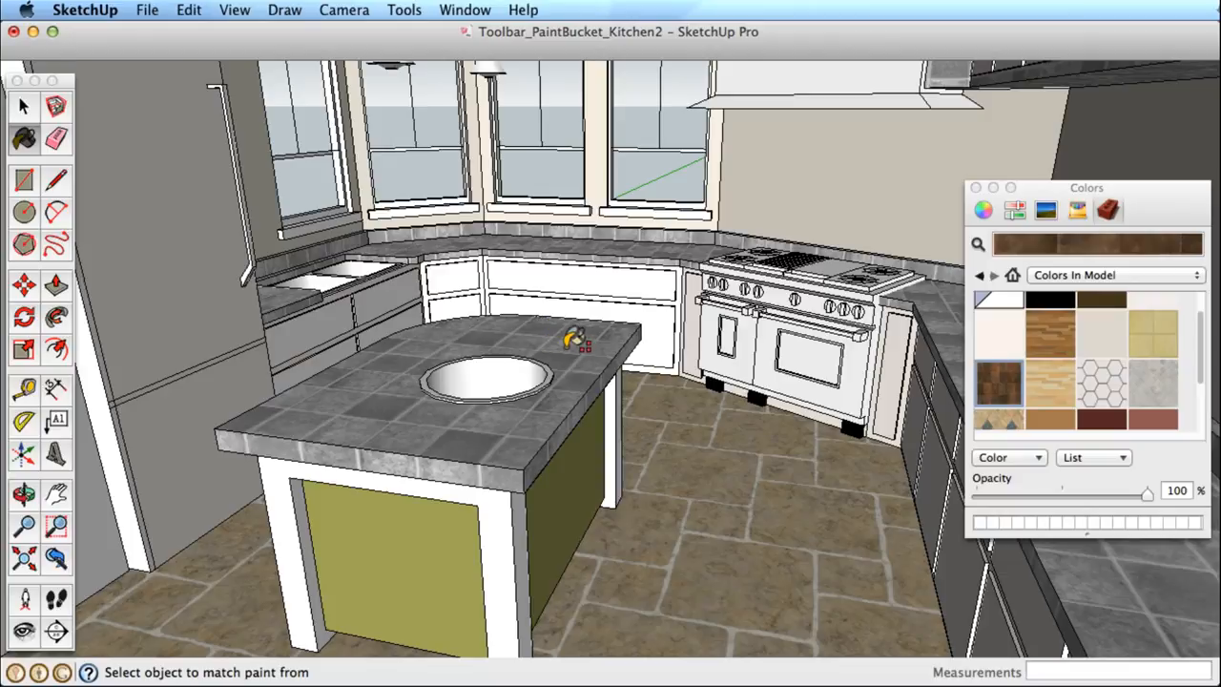
{"action": "left_click", "coordinate": [569, 336], "text": "shift"}
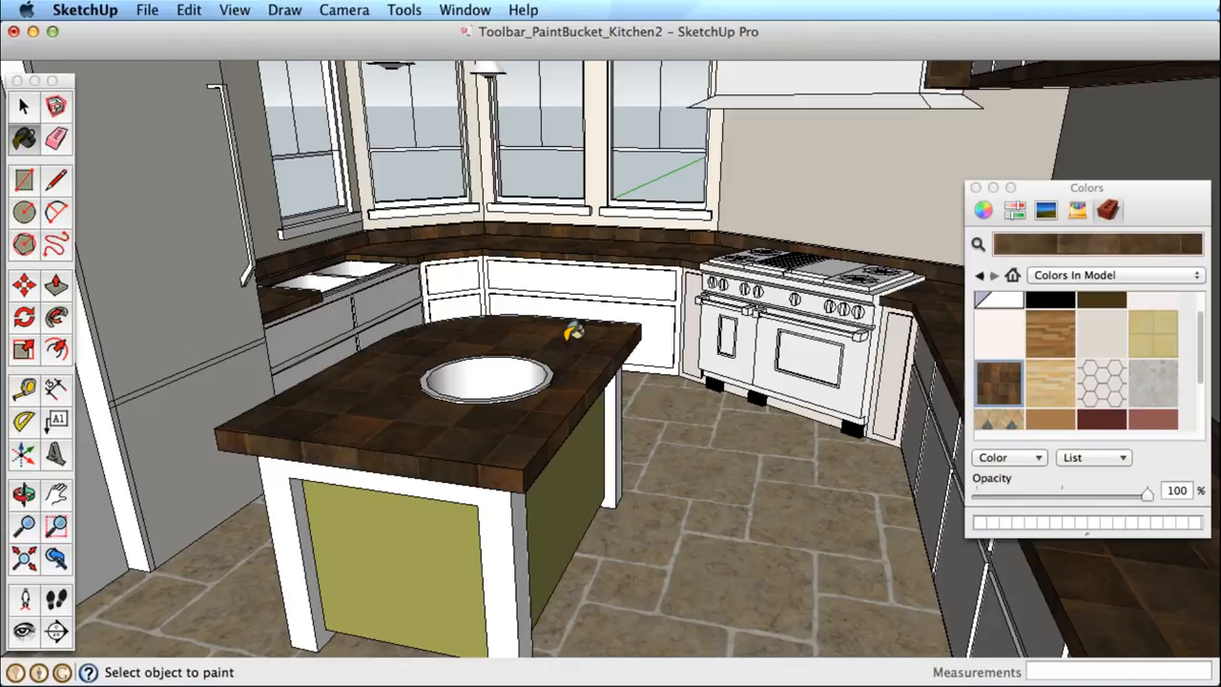
{"action": "key", "text": "super"}
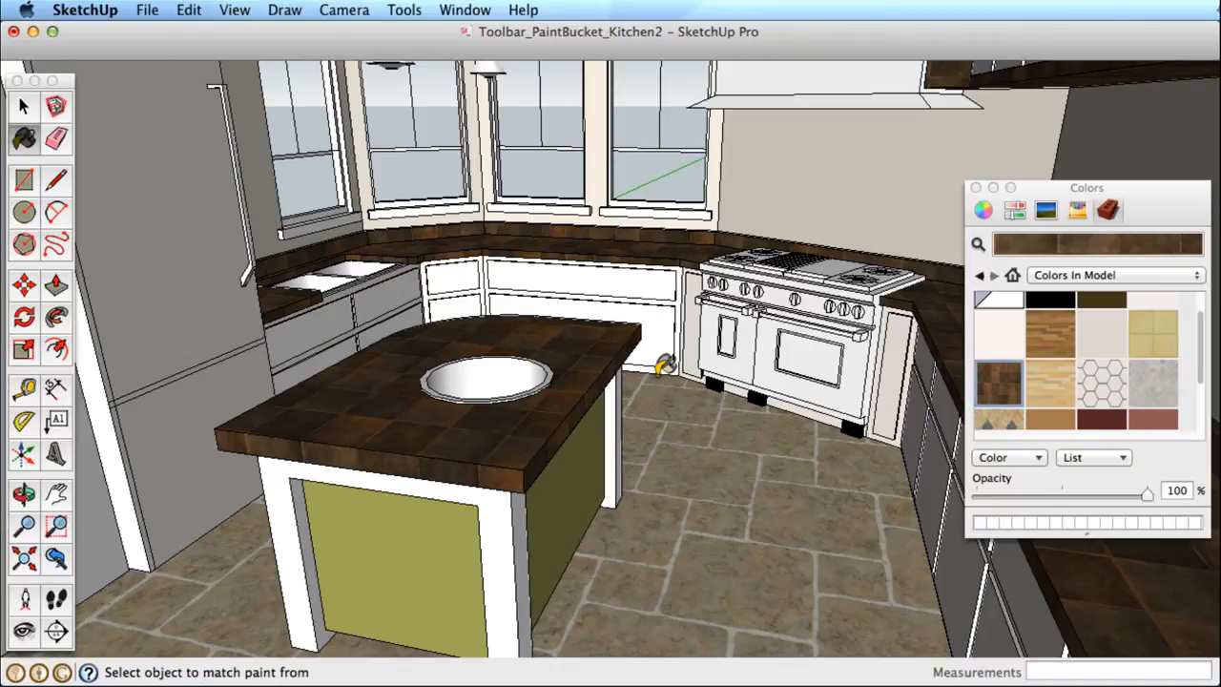
{"action": "scroll", "coordinate": [1027, 374], "scroll_direction": "down", "scroll_amount": 3}
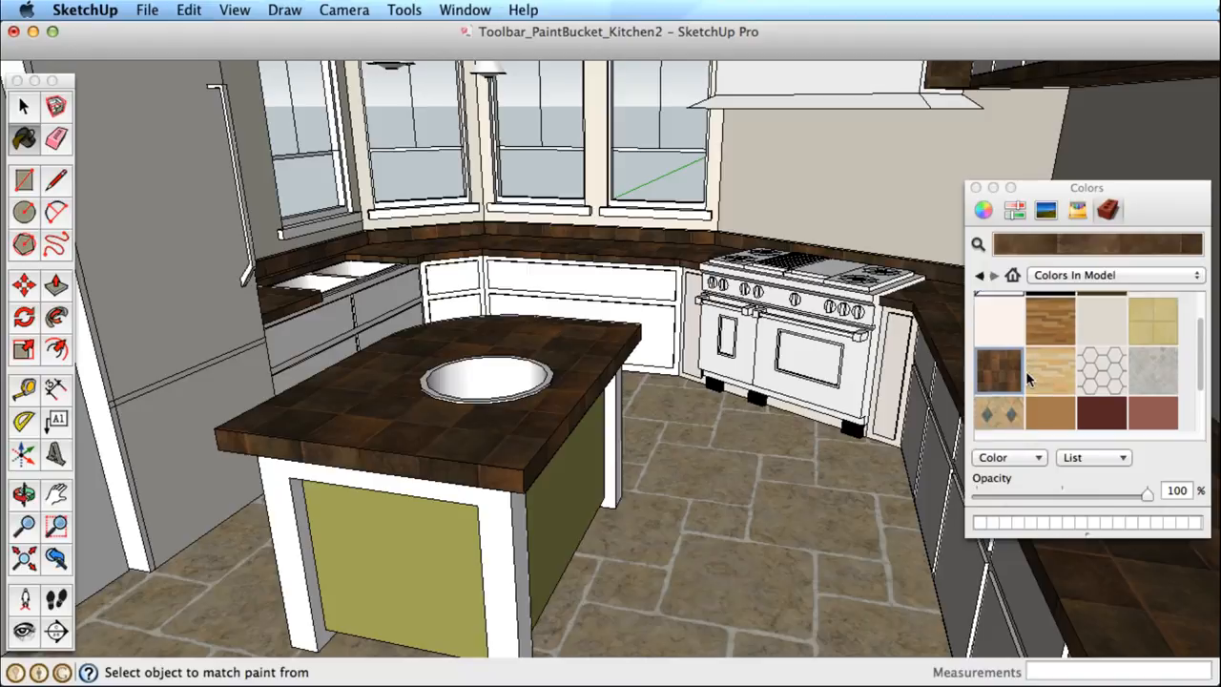
Try the dark red color from Colors In Model on the island's countertop only, and undo it
{"action": "left_click", "coordinate": [1106, 386]}
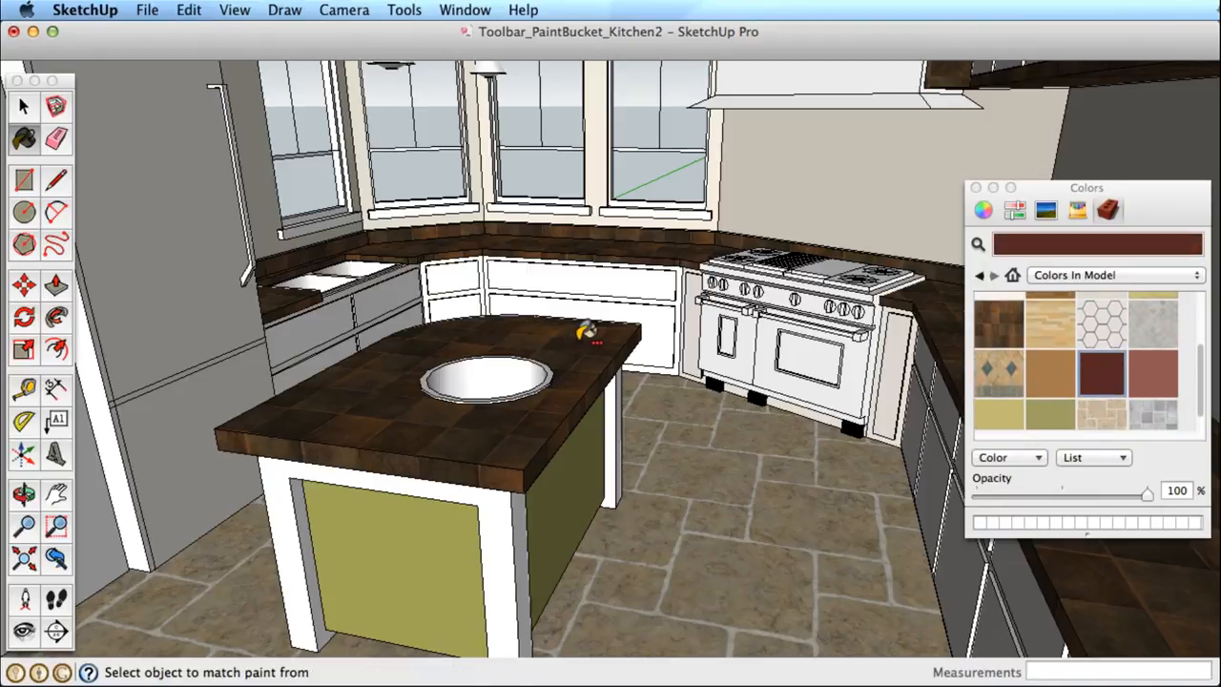
{"action": "left_click", "coordinate": [584, 333], "text": "alt"}
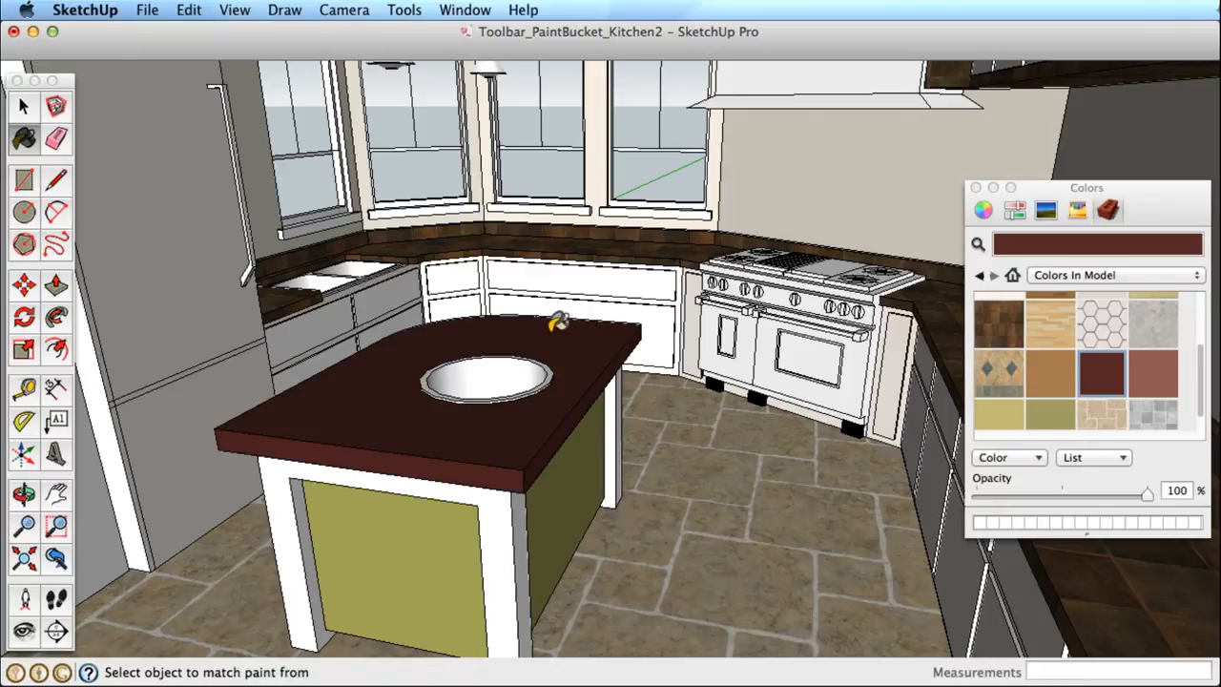
{"action": "scroll", "coordinate": [558, 322], "scroll_direction": "down", "scroll_amount": 5}
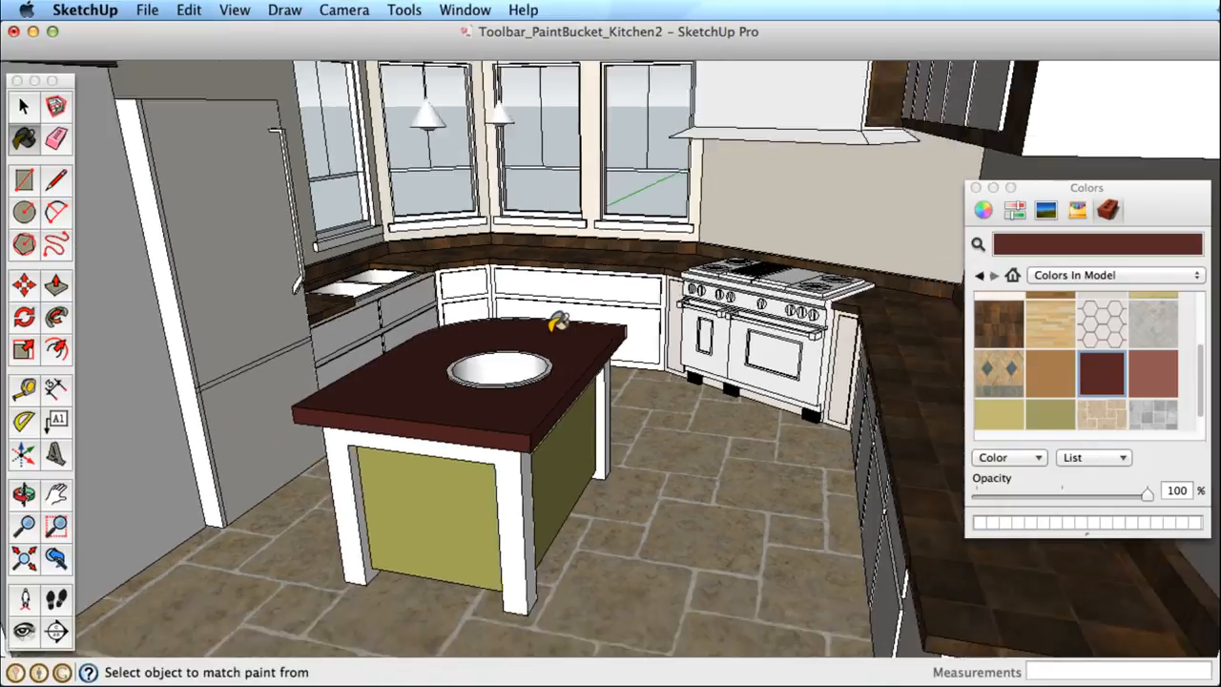
{"action": "scroll", "coordinate": [558, 323], "scroll_direction": "up", "scroll_amount": 5}
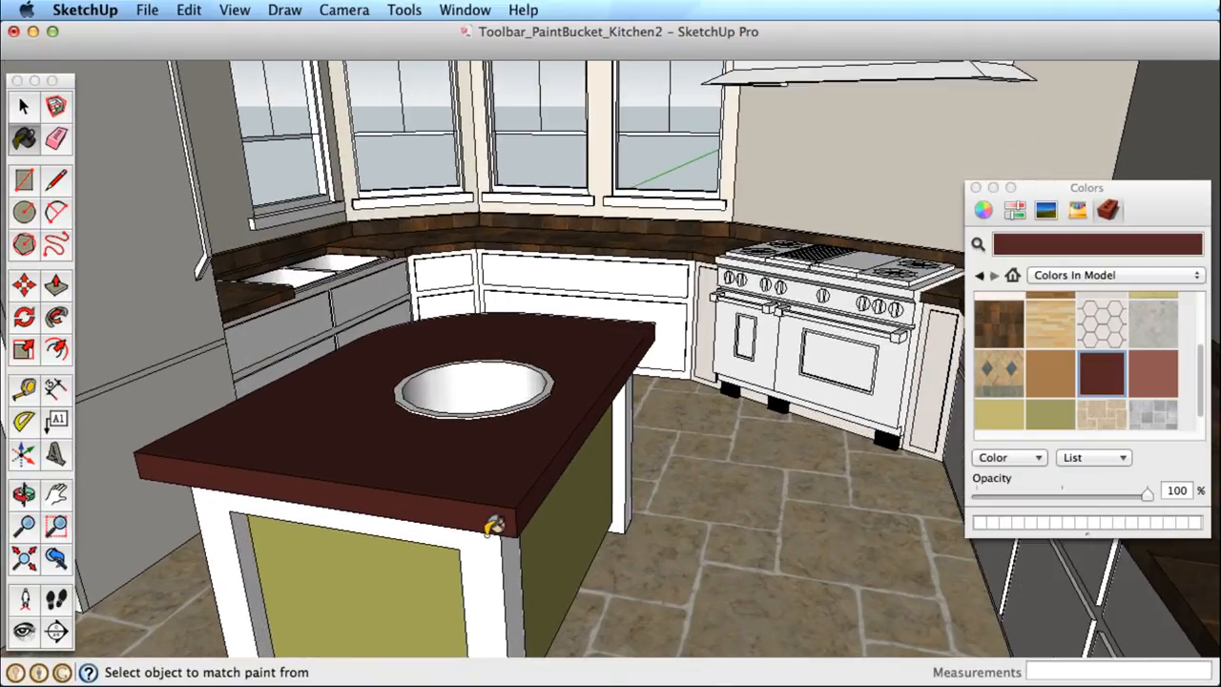
{"action": "key", "text": "super+z"}
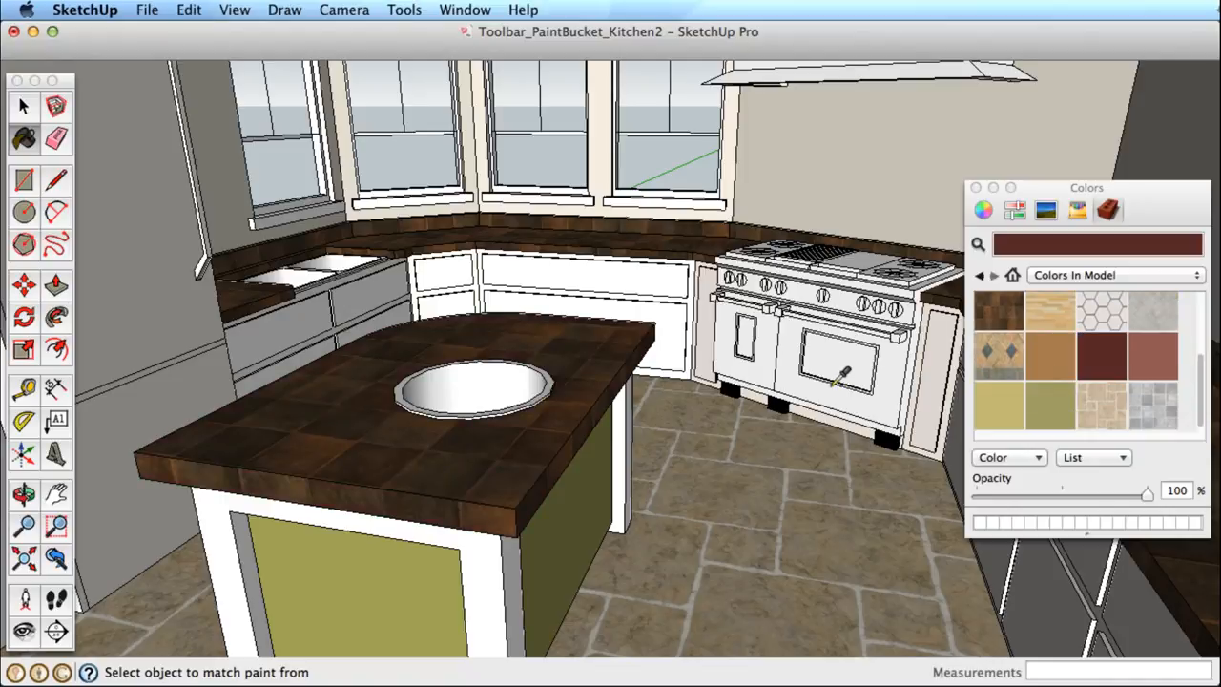
Replace the olive green on all of the island's base panels with the light gray diagonal stone tile from Colors In Model
{"action": "scroll", "coordinate": [837, 378], "scroll_direction": "down", "scroll_amount": 3}
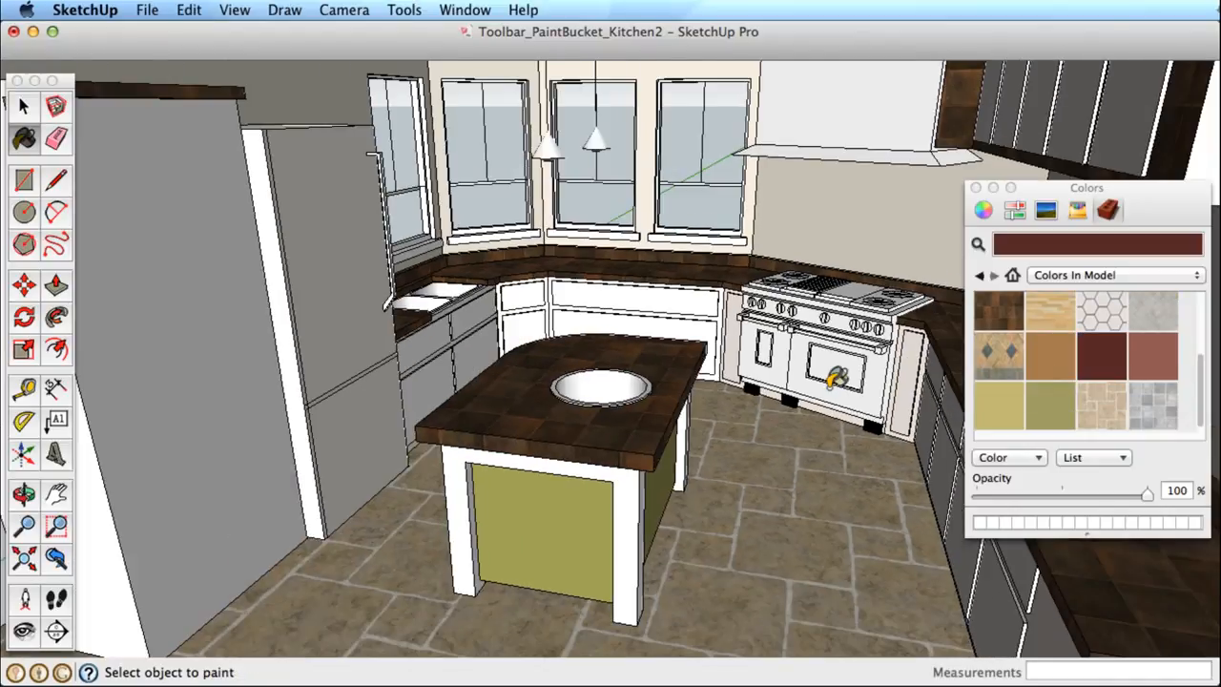
{"action": "scroll", "coordinate": [837, 379], "scroll_direction": "up", "scroll_amount": 3}
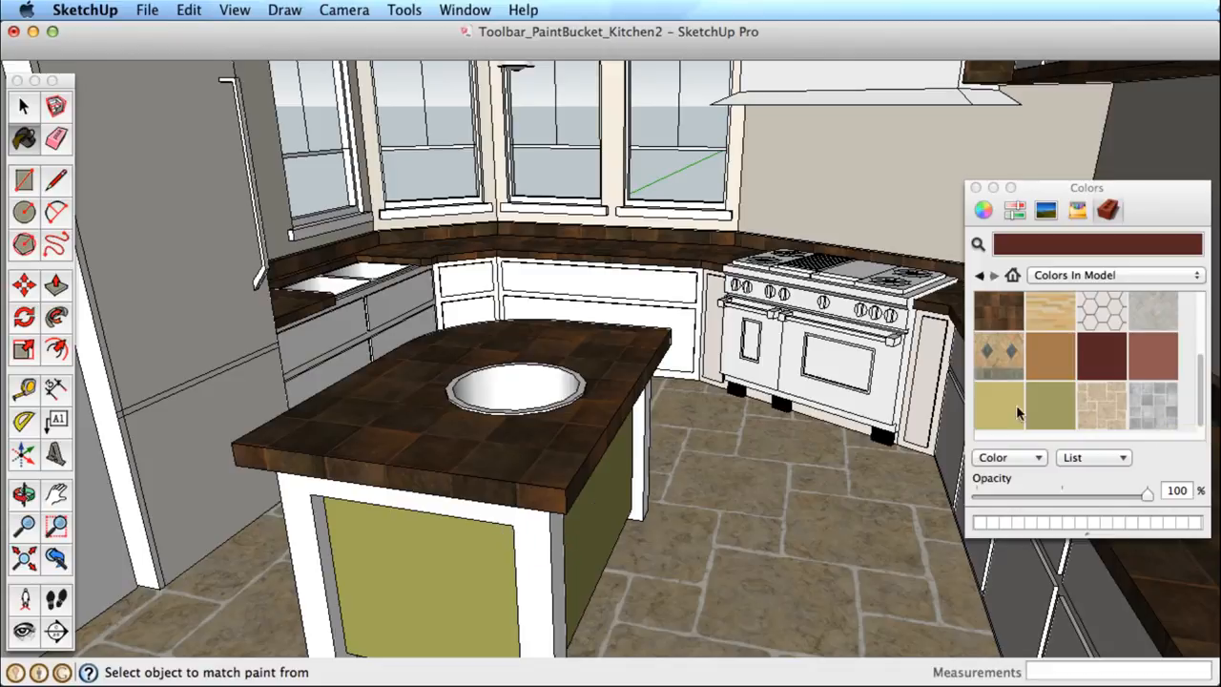
{"action": "left_click", "coordinate": [1156, 315]}
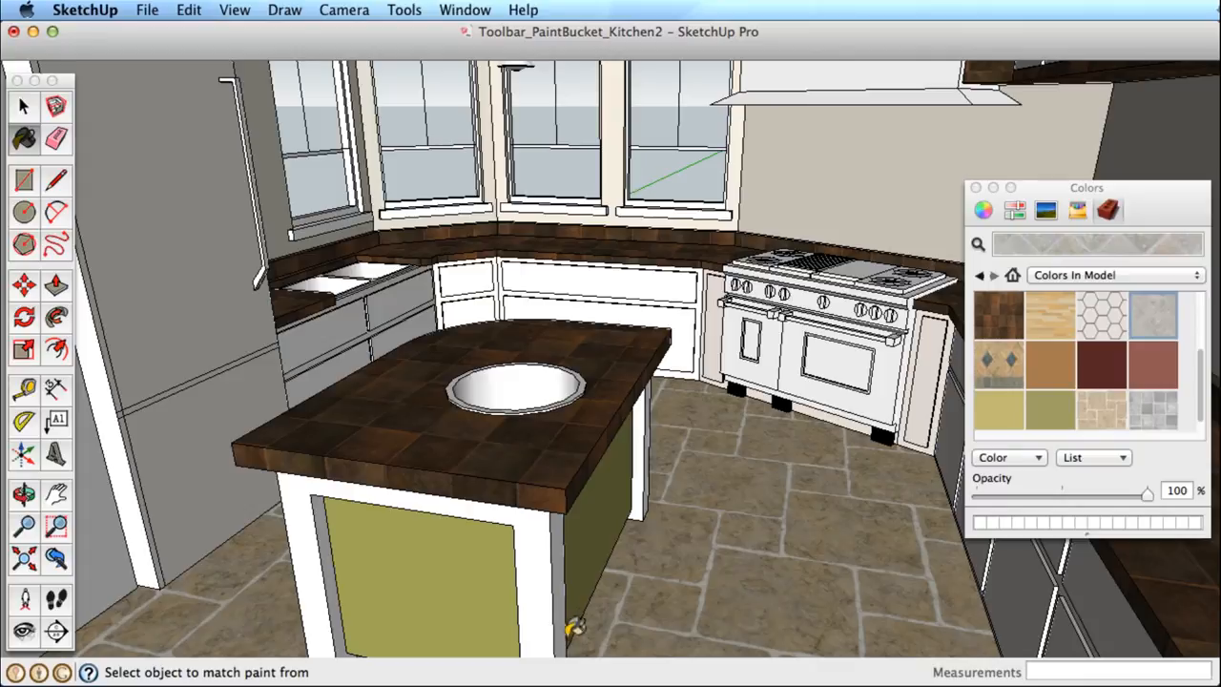
{"action": "left_click", "coordinate": [473, 579], "text": "alt+shift"}
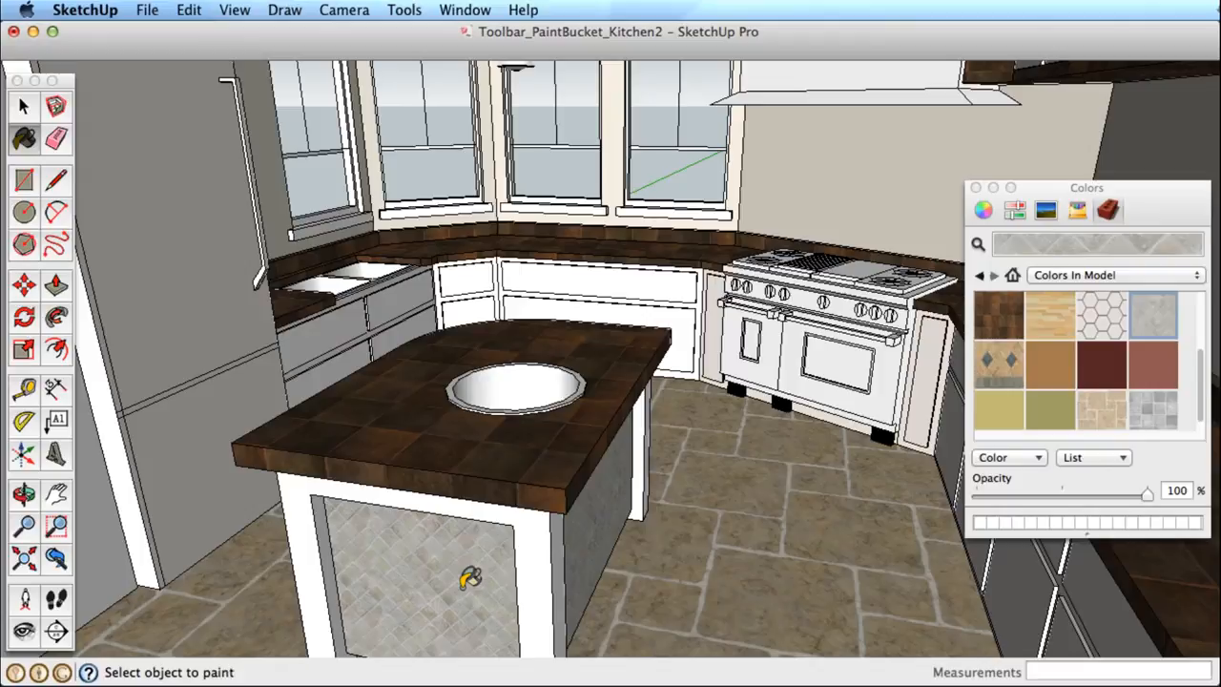
Replace the dark wood on all countertops at once with the gray square stone tile, and that tile with the olive green color
{"action": "key", "text": "o"}
{"action": "left_click_drag", "start_coordinate": [594, 578], "coordinate": [513, 579]}
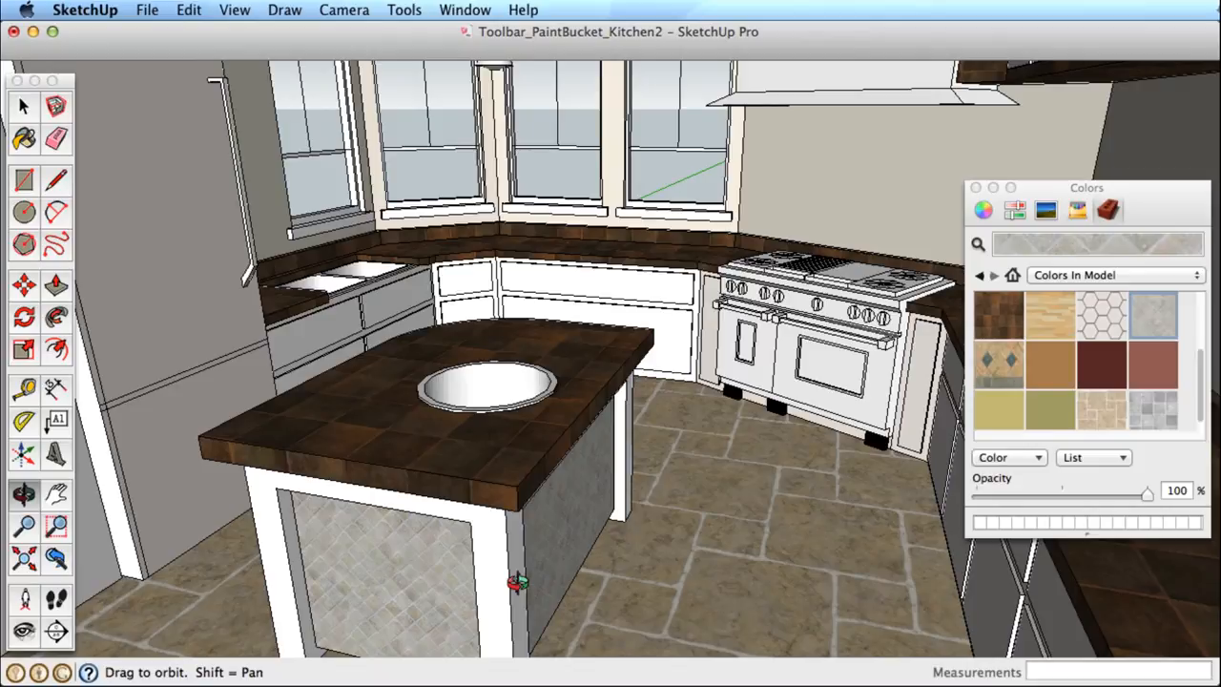
{"action": "scroll", "coordinate": [1048, 353], "scroll_direction": "up", "scroll_amount": 1}
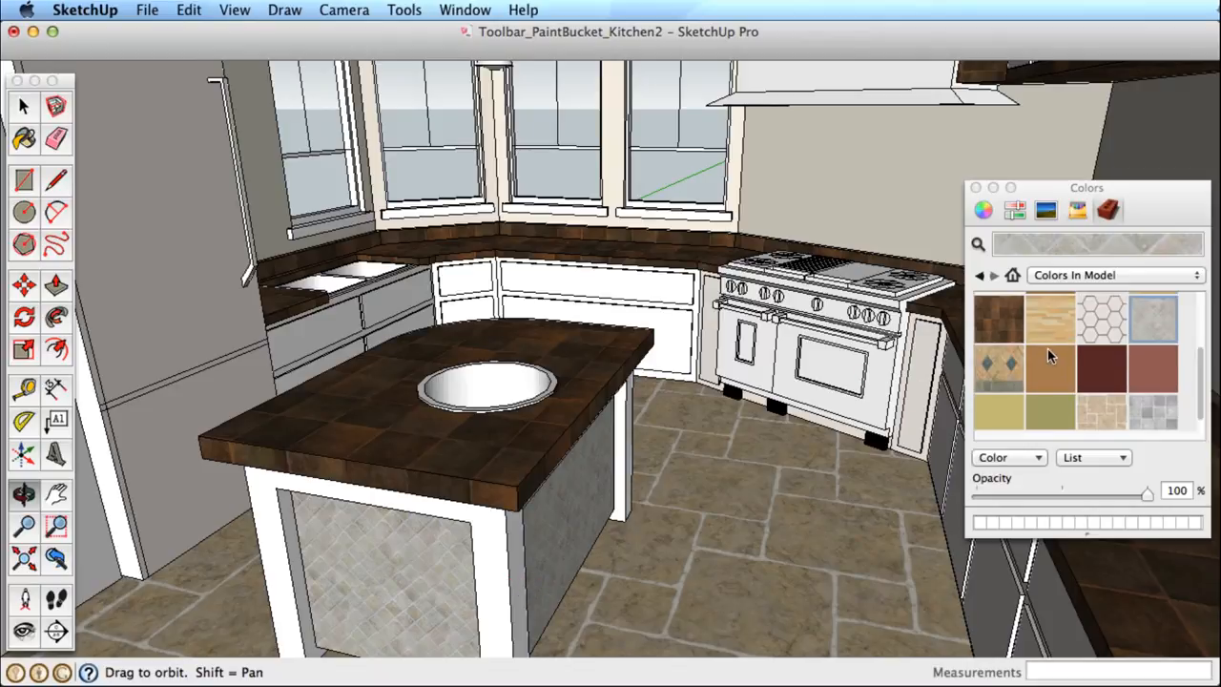
{"action": "scroll", "coordinate": [1046, 363], "scroll_direction": "down", "scroll_amount": 1}
{"action": "left_click", "coordinate": [1137, 403]}
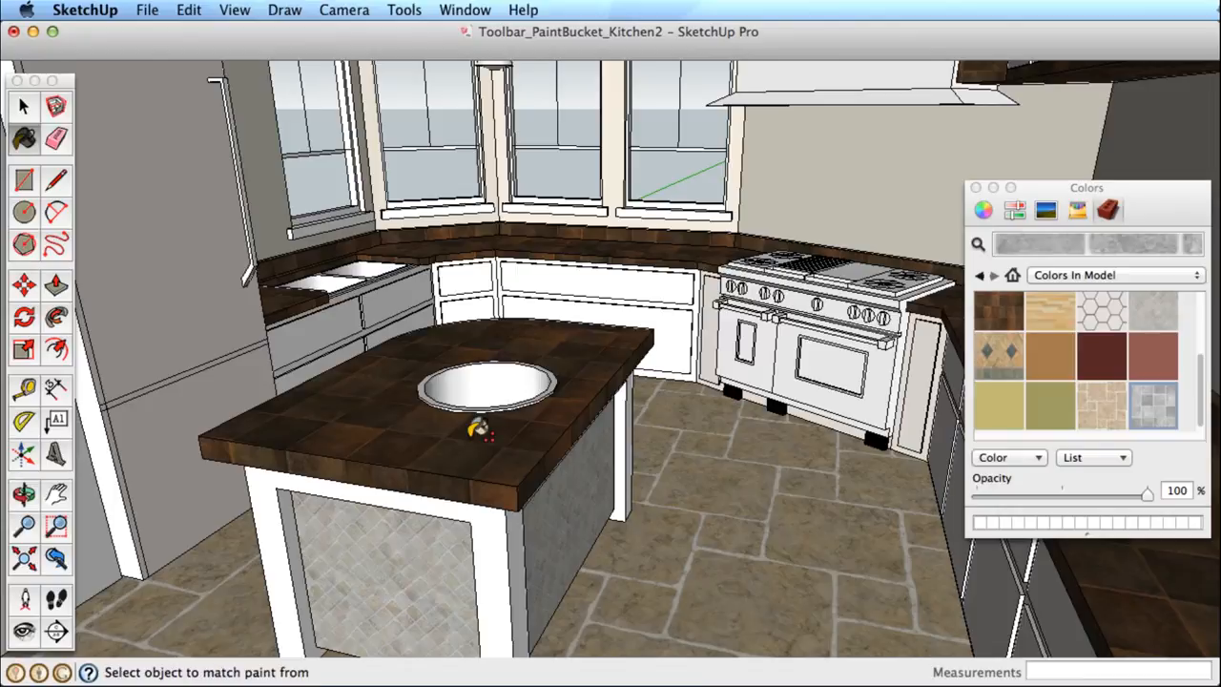
{"action": "left_click", "coordinate": [477, 427], "text": "shift"}
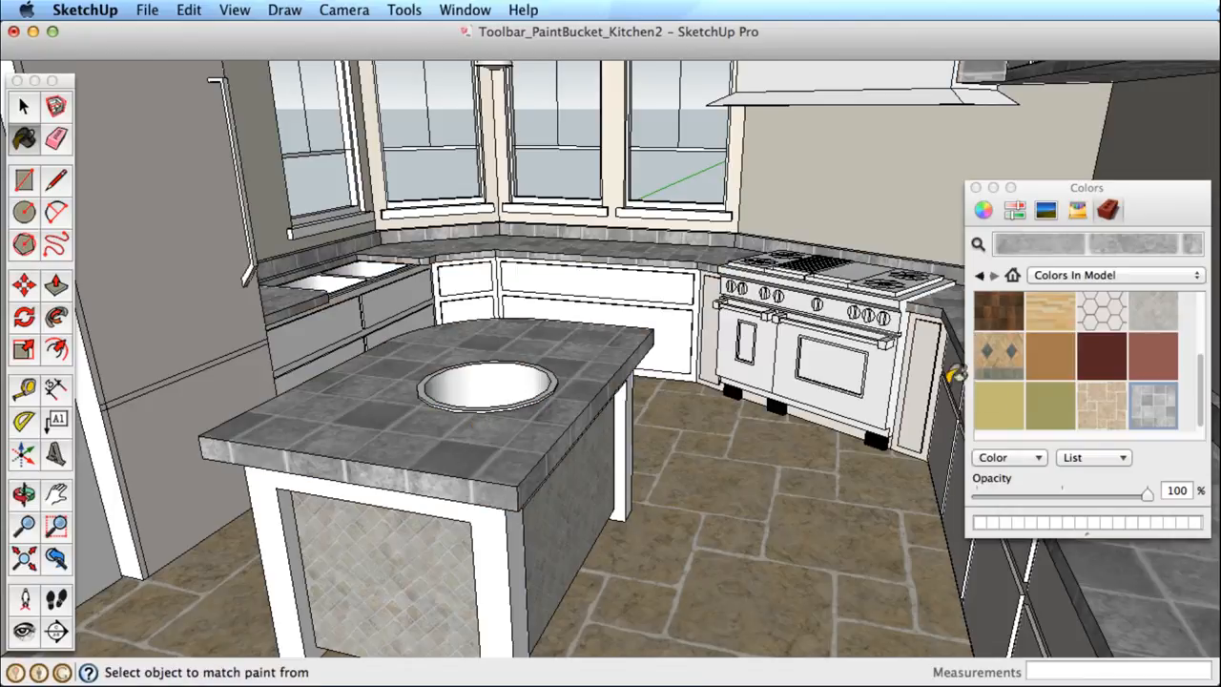
{"action": "left_click", "coordinate": [1050, 402]}
{"action": "left_click", "coordinate": [486, 444], "text": "shift"}
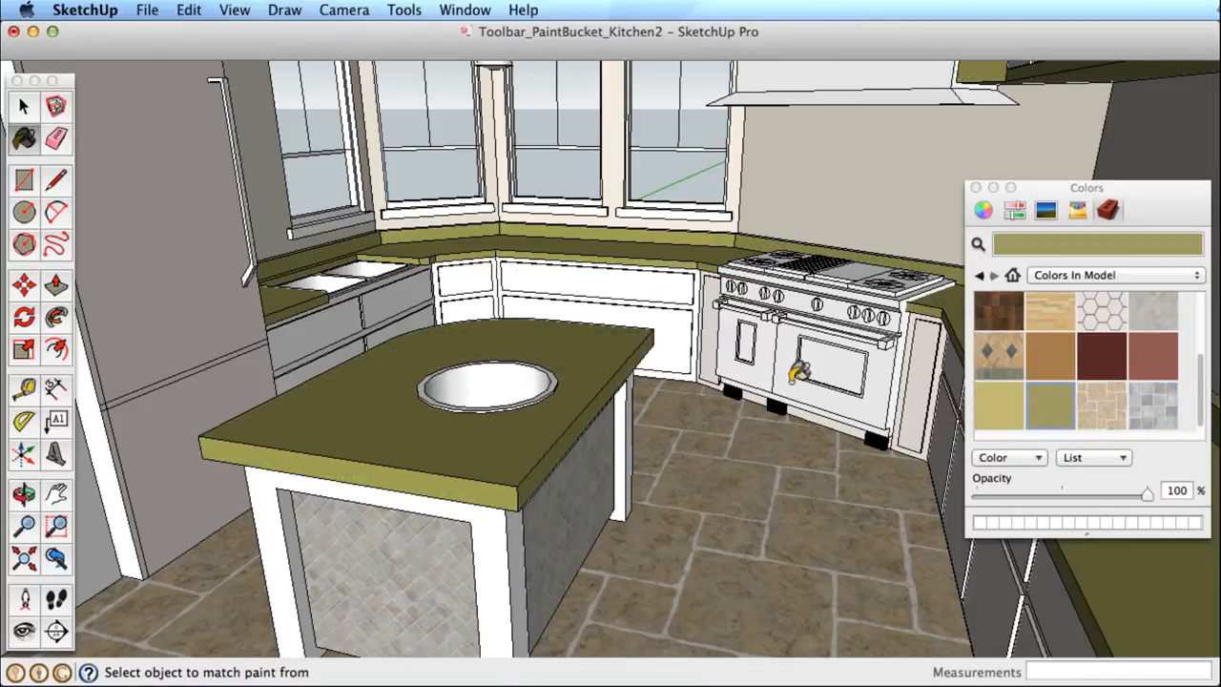
Try the yellow color and the dark red color on the island's countertop only
{"action": "left_click", "coordinate": [999, 405]}
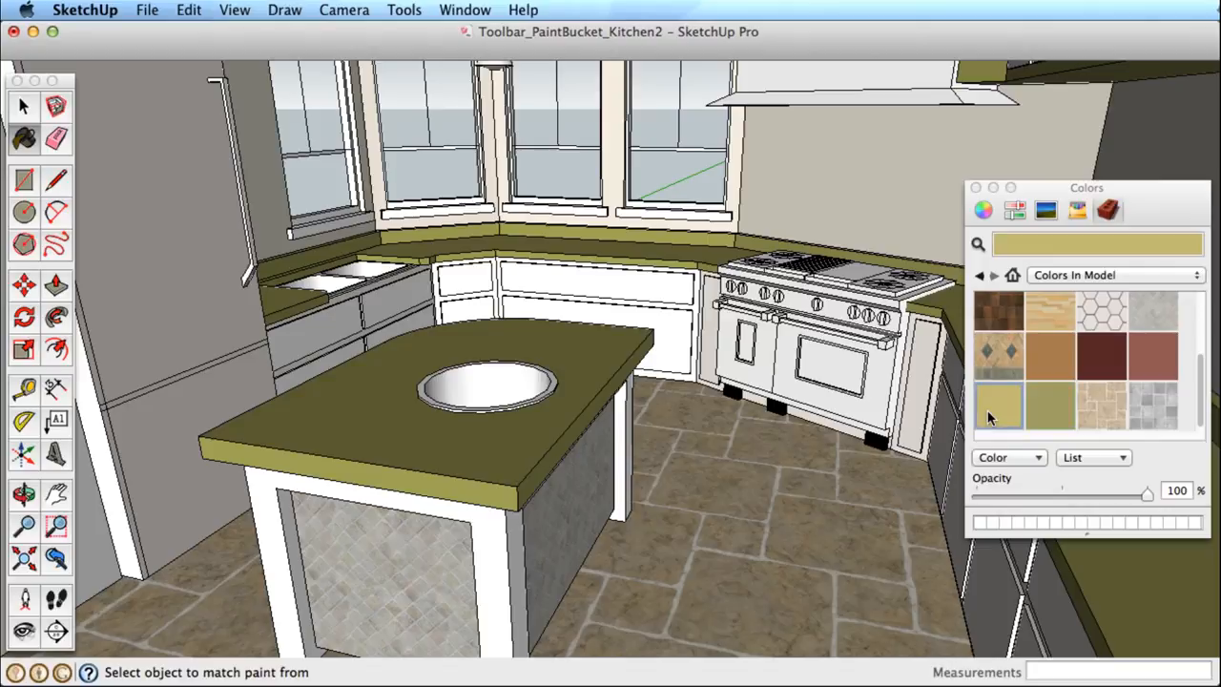
{"action": "left_click", "coordinate": [592, 360]}
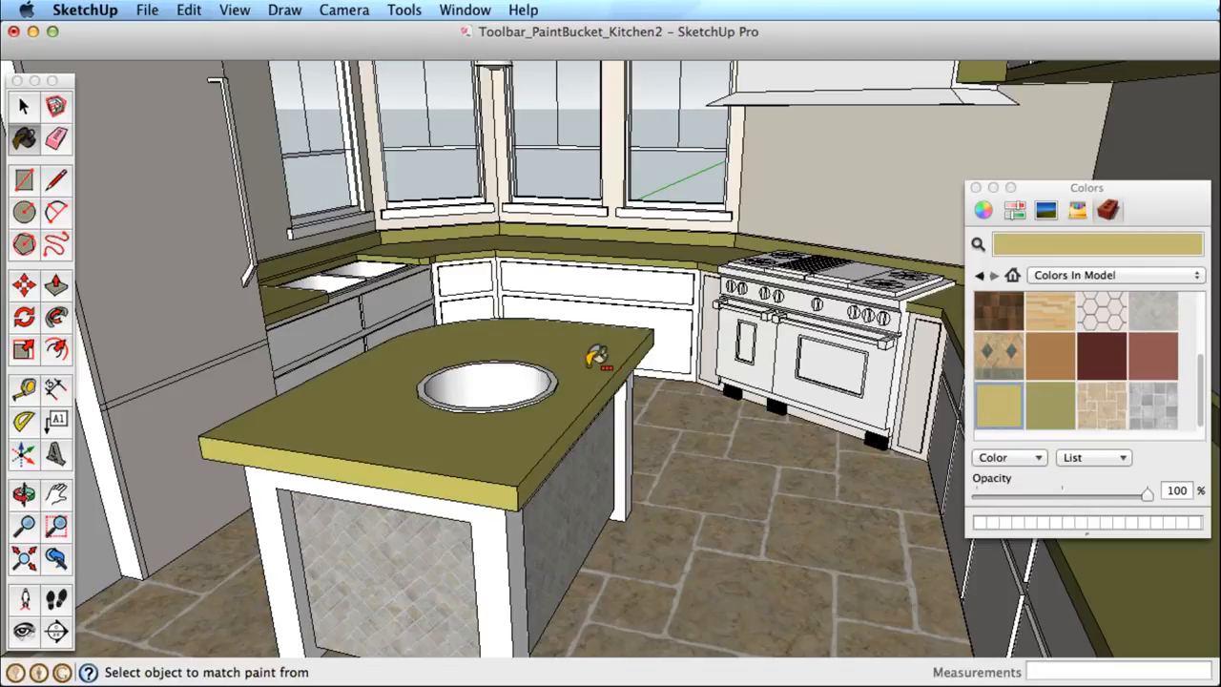
{"action": "left_click", "coordinate": [1102, 354]}
{"action": "left_click", "coordinate": [634, 334]}
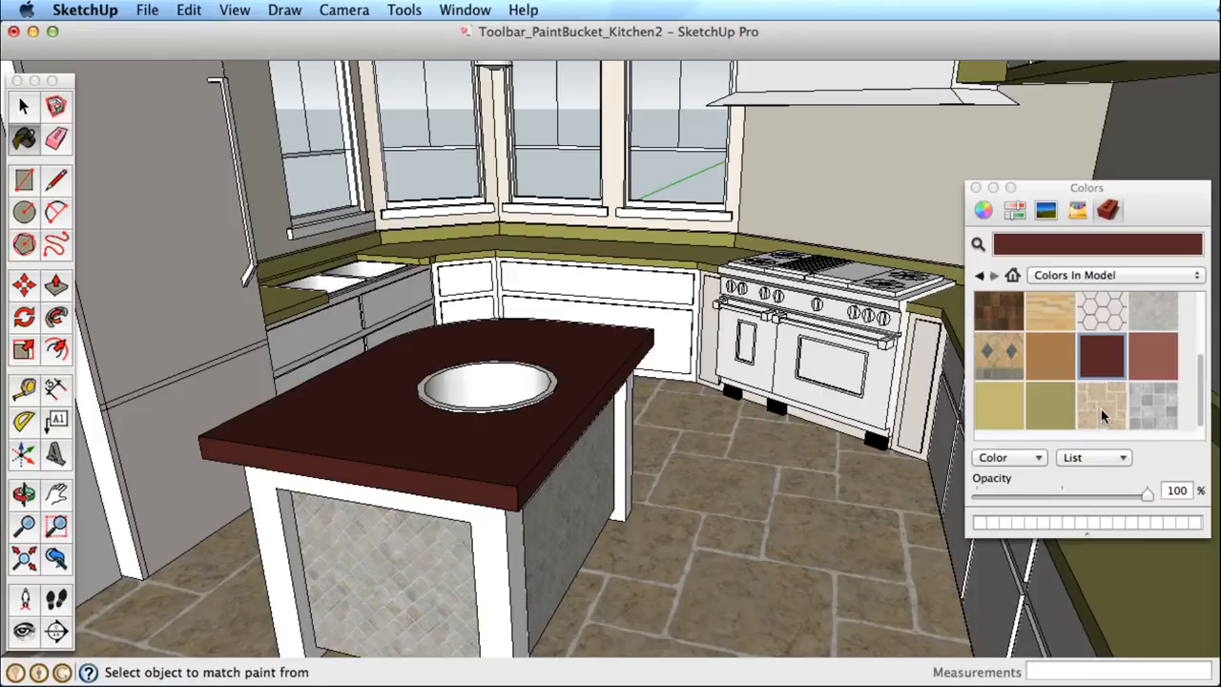
Paint the island's base panels with gray square stone tile and its countertop with the olive green sampled from the back counter
{"action": "left_click", "coordinate": [1138, 402]}
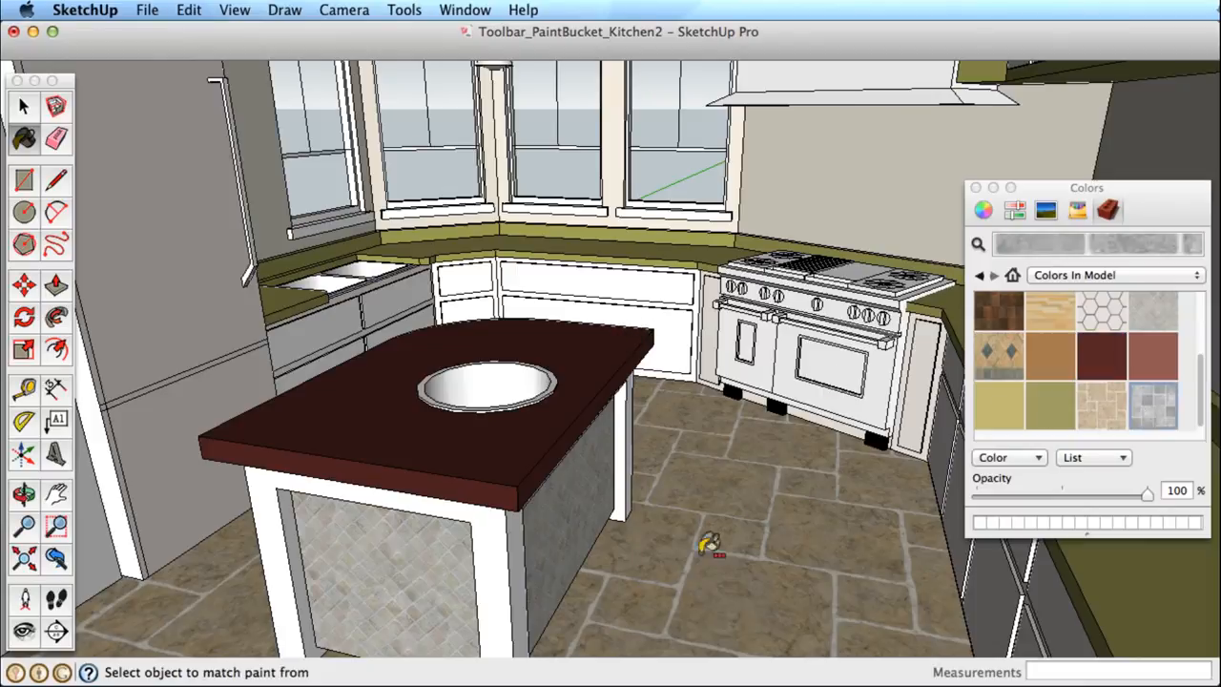
{"action": "left_click", "coordinate": [577, 520]}
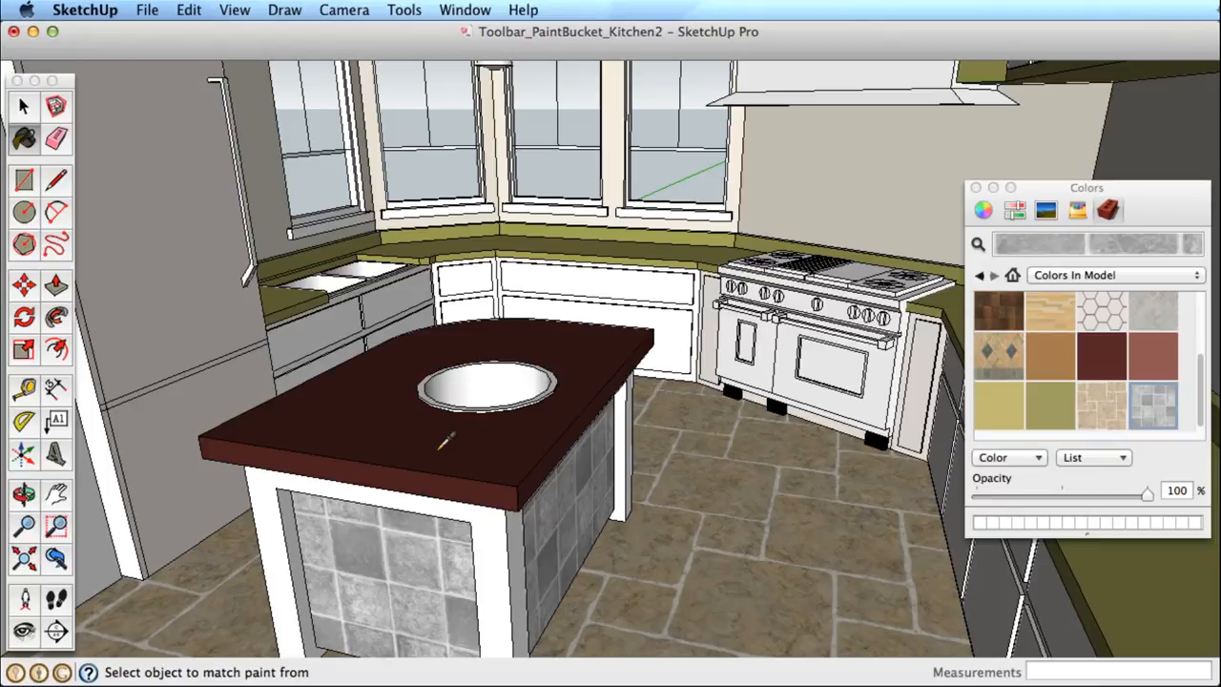
{"action": "left_click", "coordinate": [597, 240], "text": "super"}
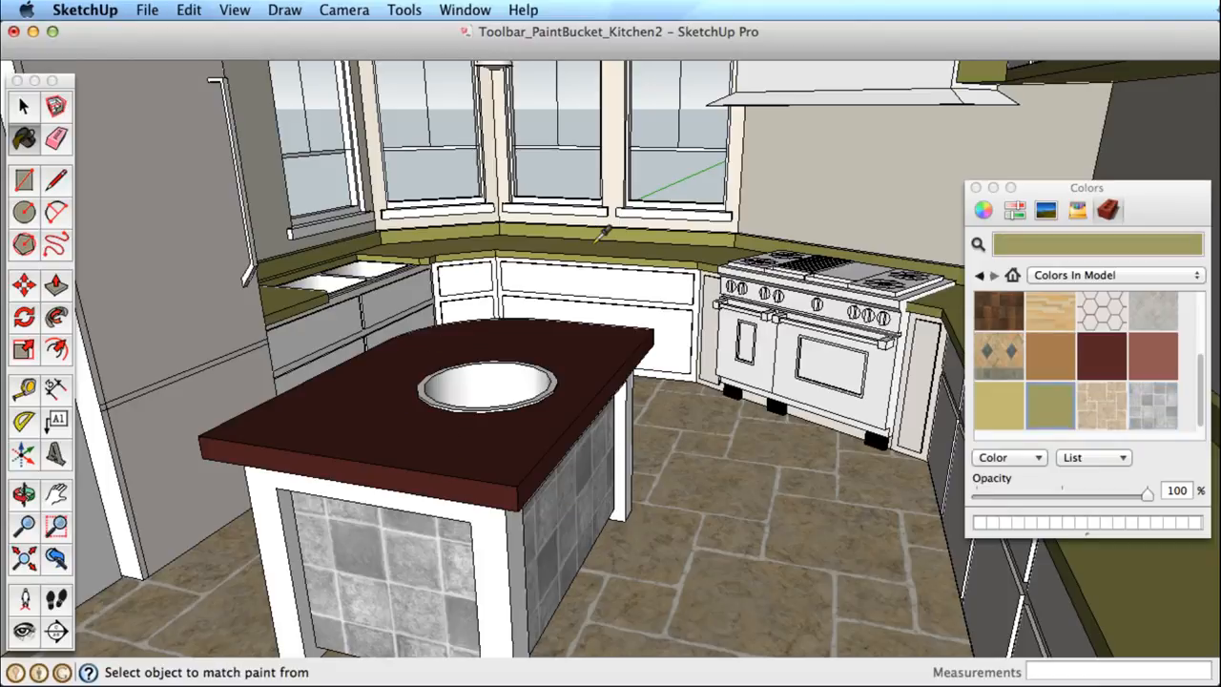
{"action": "left_click", "coordinate": [516, 464], "text": "alt+shift"}
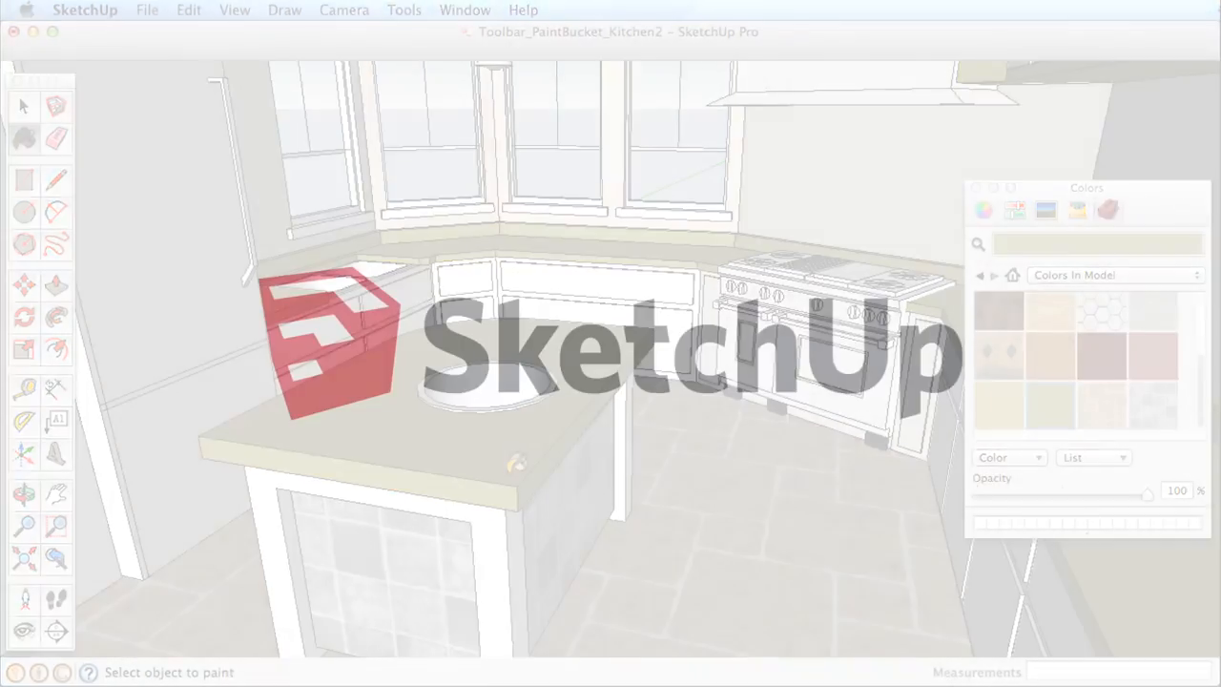